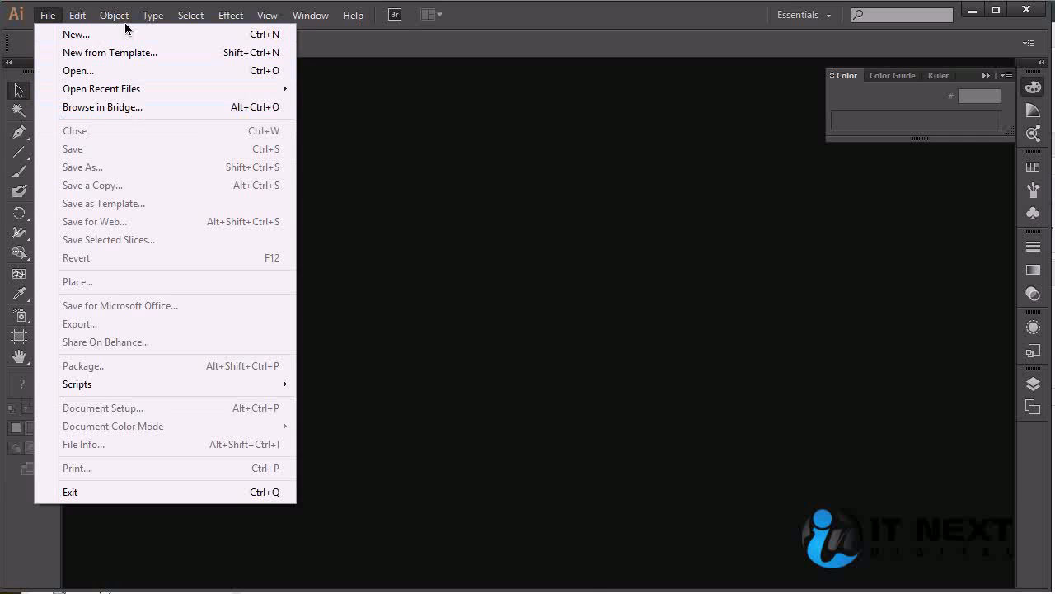
mouse_move(343, 18)
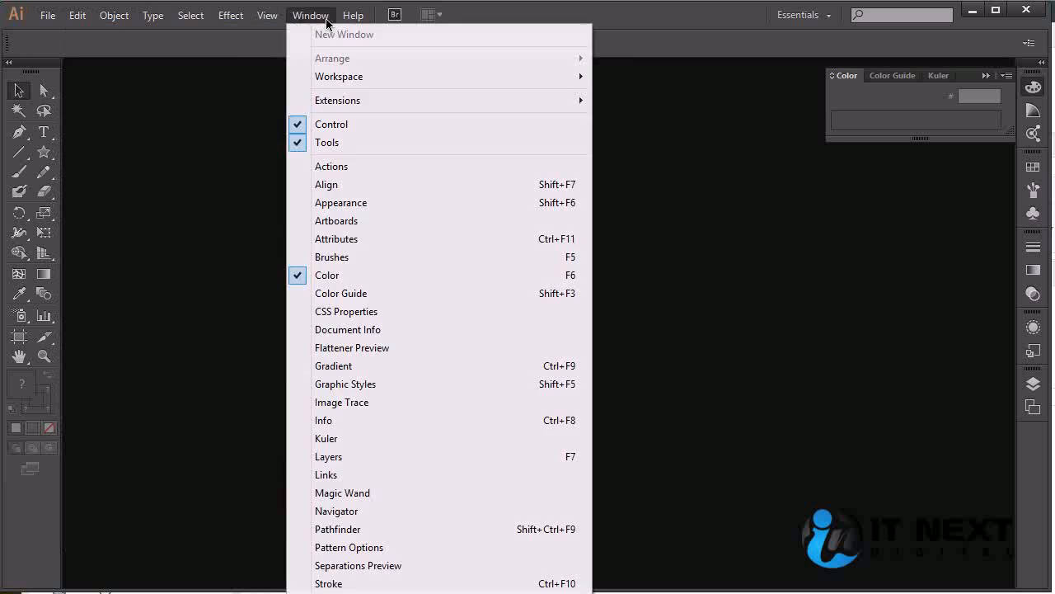
click(317, 19)
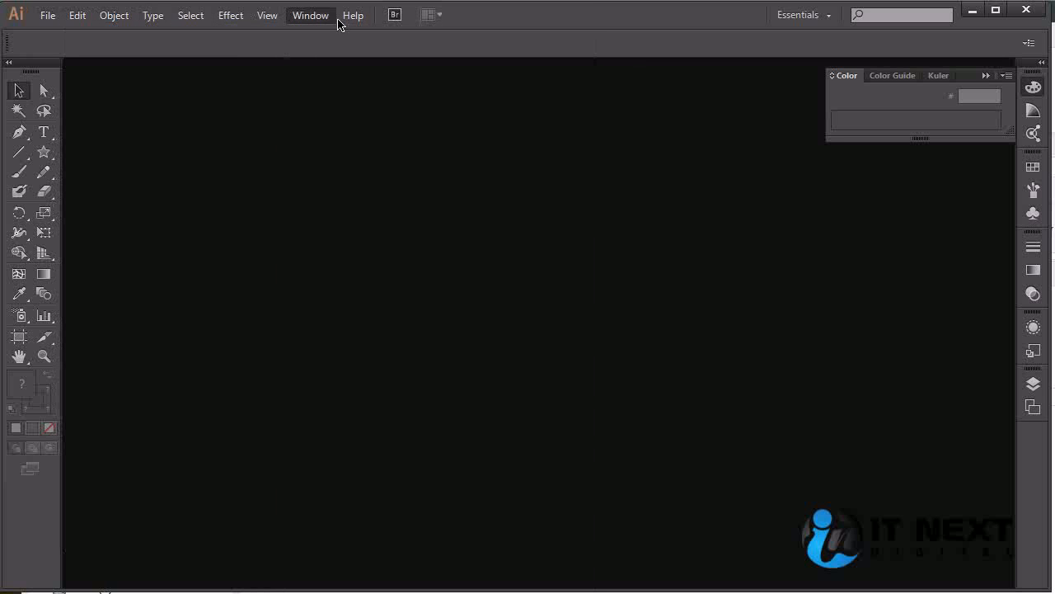
click(318, 20)
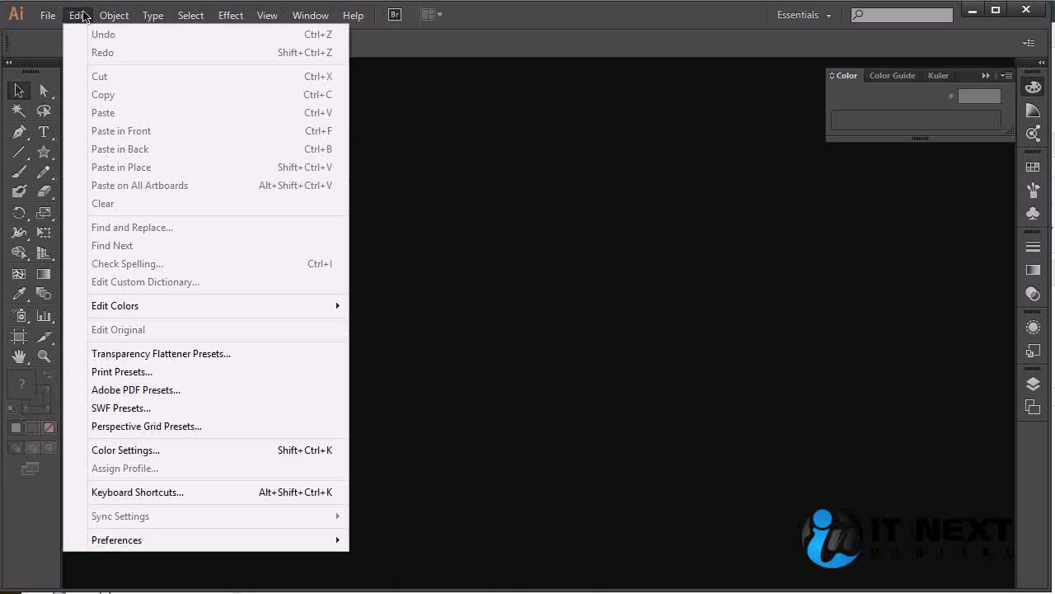
mouse_move(47, 17)
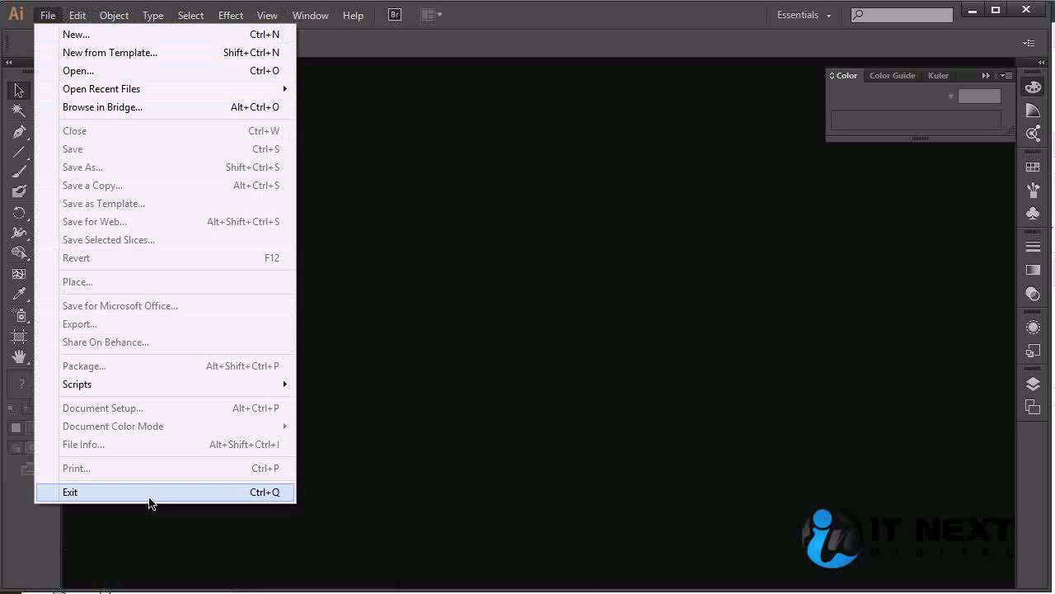
mouse_move(267, 15)
click(551, 196)
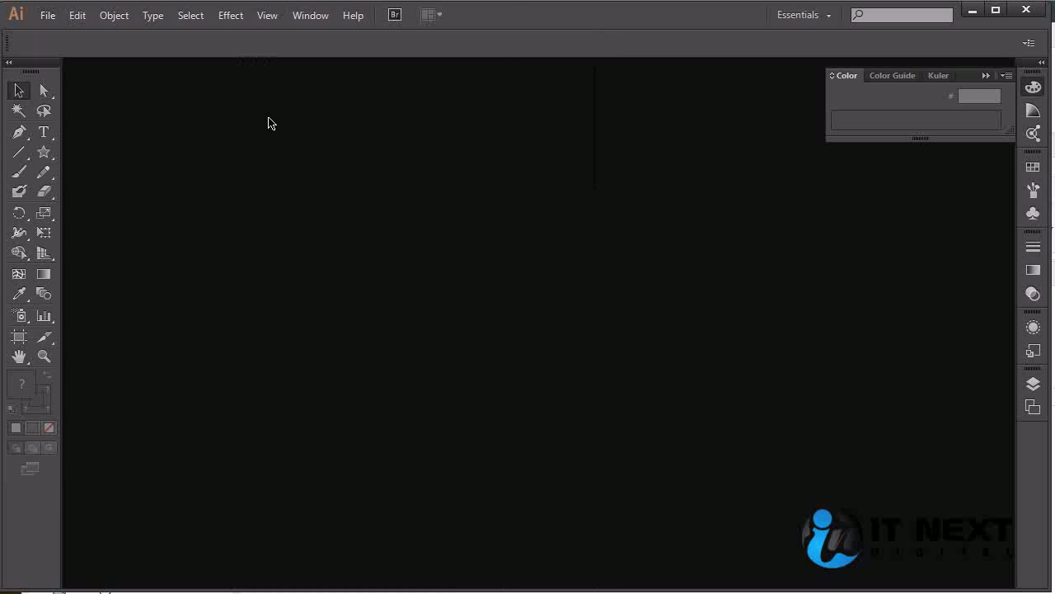
- Create a new document with the Print profile, keeping its Letter size, one artboard and CMYK colour mode
click(48, 15)
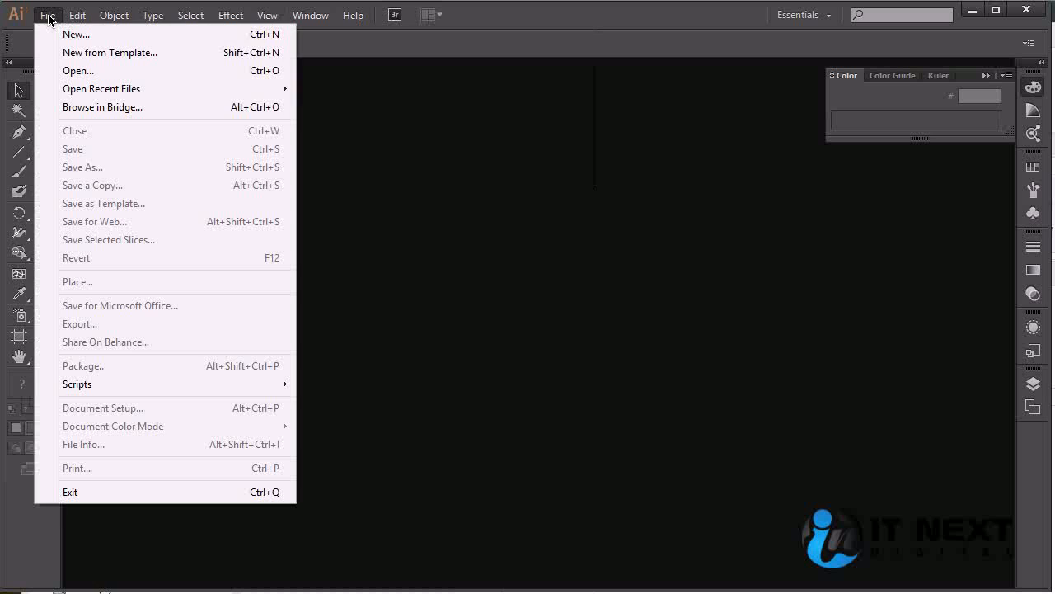
click(59, 35)
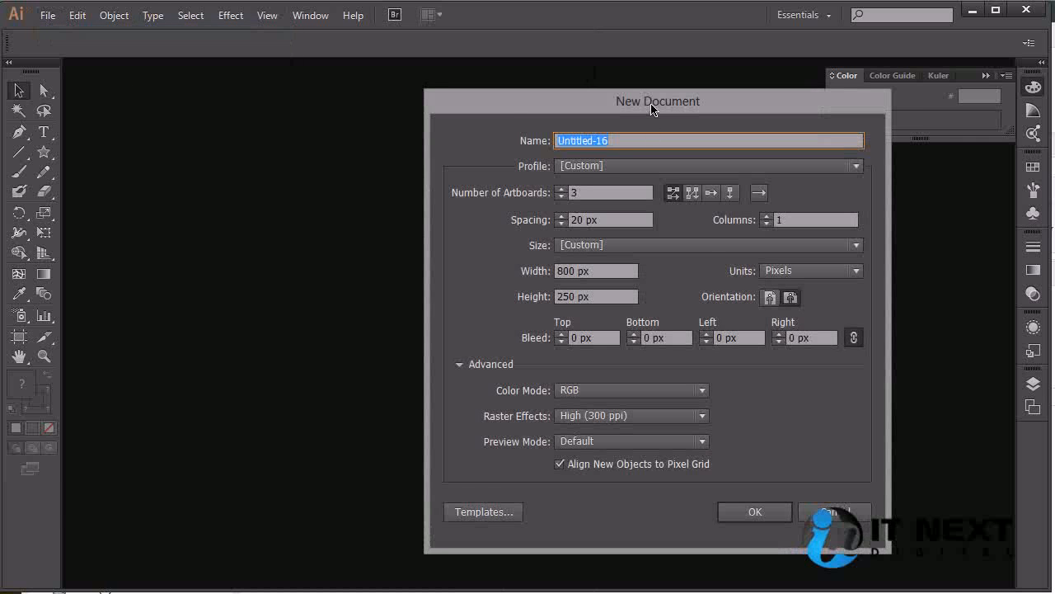
drag(654, 101, 435, 100)
click(438, 168)
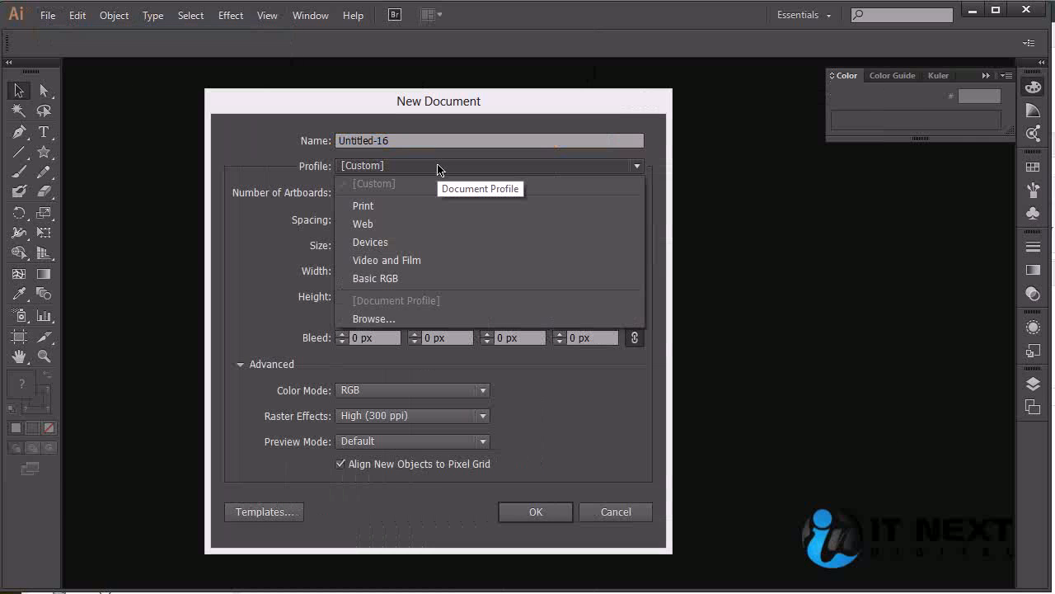
click(413, 206)
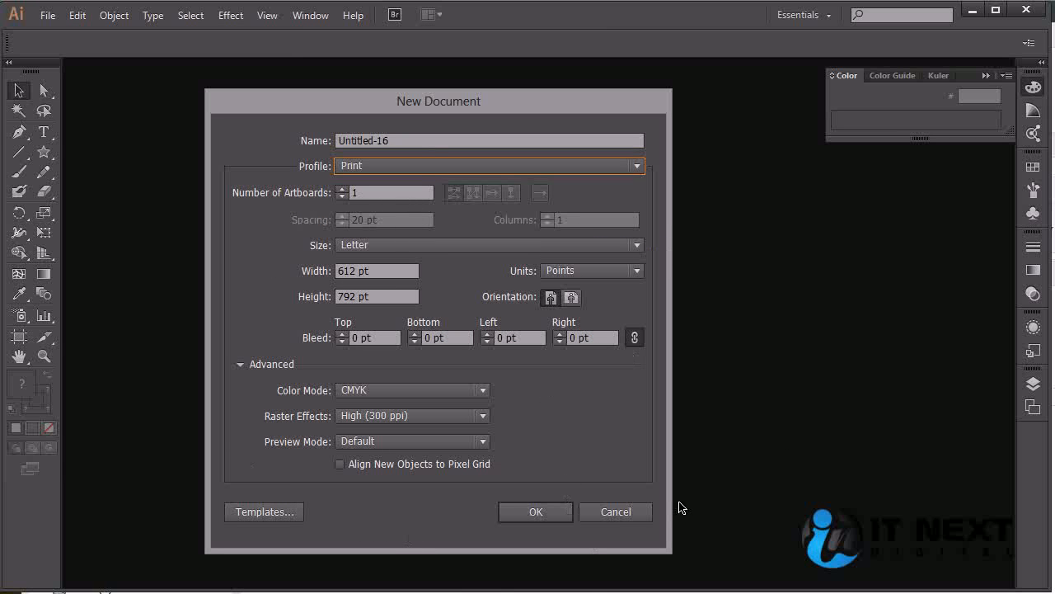
click(536, 511)
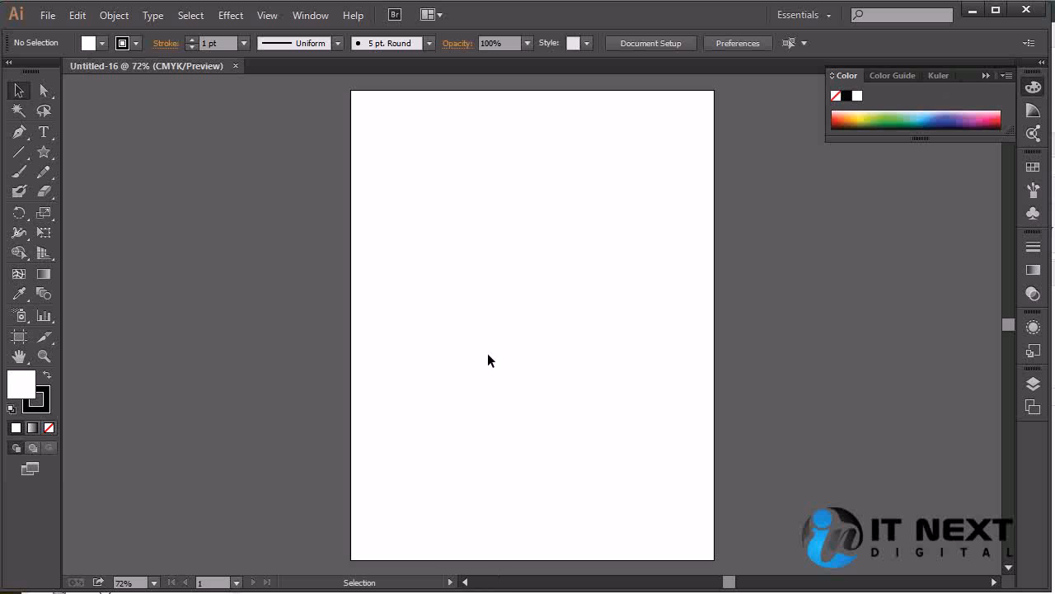
- Pan around the blank artboard with the Hand tool and bring the whole page back into view
key(space)
mouse_move(648, 264)
mouse_down()
mouse_move(432, 269)
mouse_move(676, 269)
mouse_move(655, 272)
mouse_up()
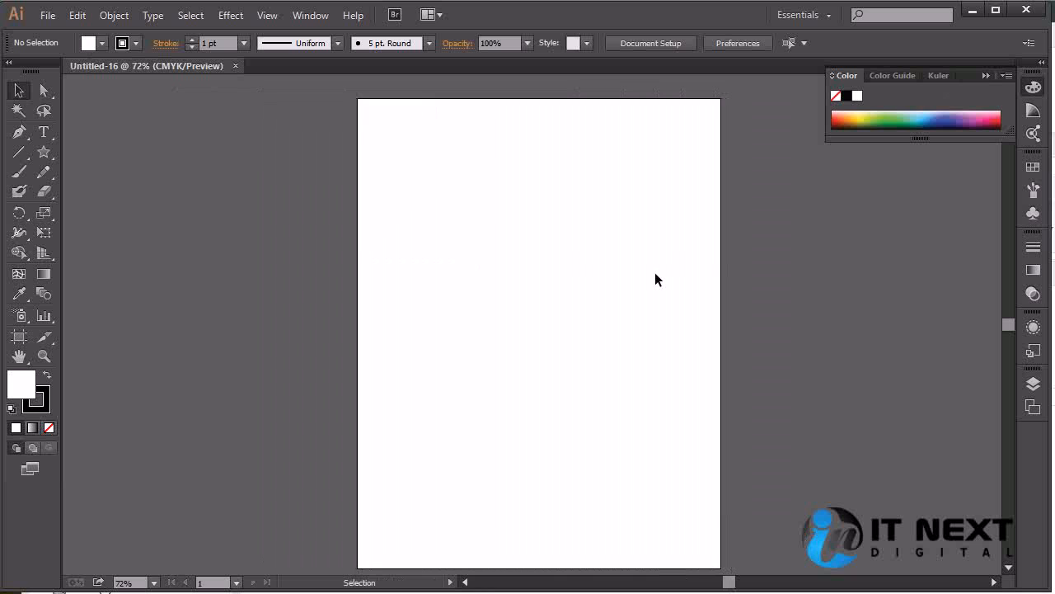
key(space)
key(space)
drag(686, 270, 898, 261)
key(space)
drag(860, 335, 843, 190)
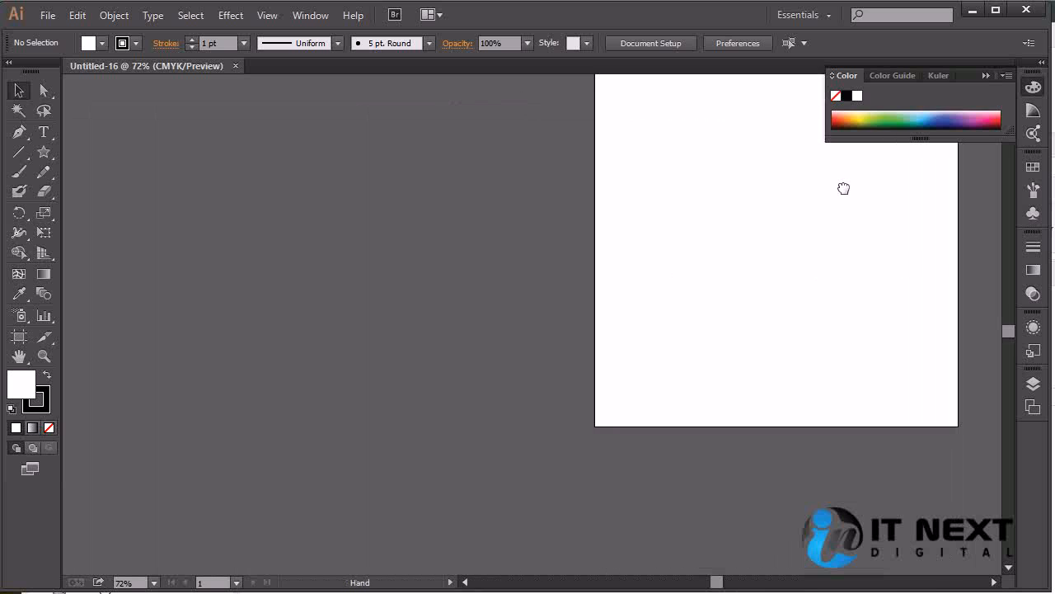
drag(839, 228, 619, 346)
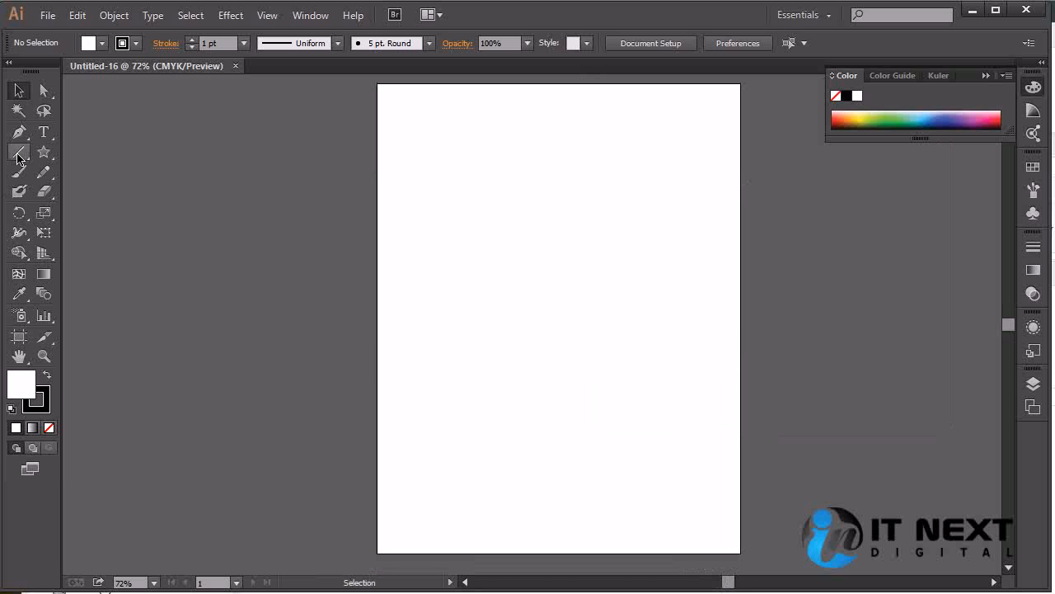
- Draw three five-pointed stars of decreasing size diagonally down the artboard, the largest about 147 by 145 pt
click(44, 152)
drag(467, 220, 485, 259)
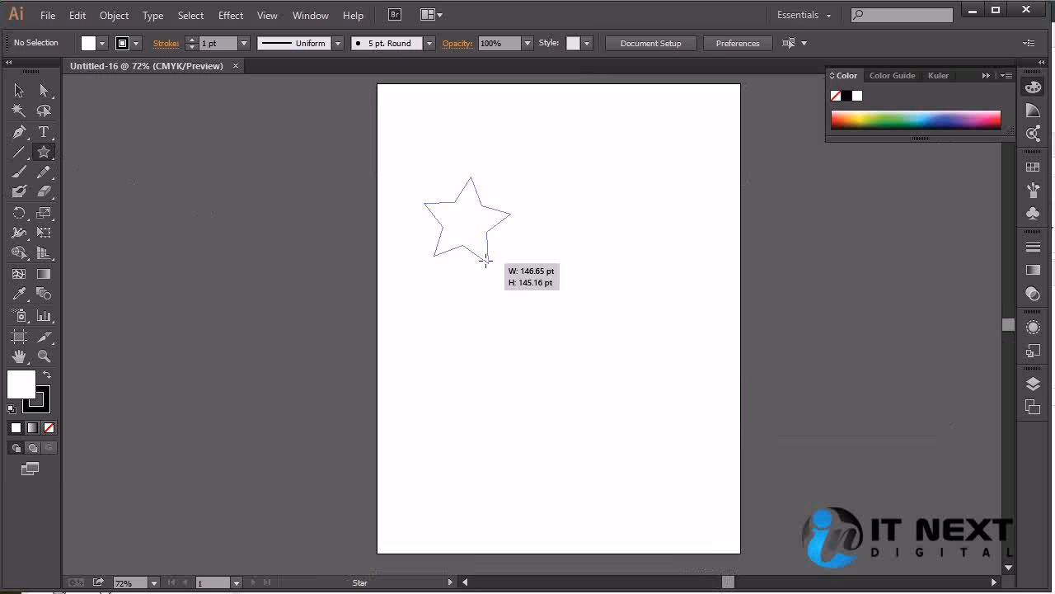
drag(542, 309, 563, 333)
drag(581, 417, 588, 430)
click(599, 438)
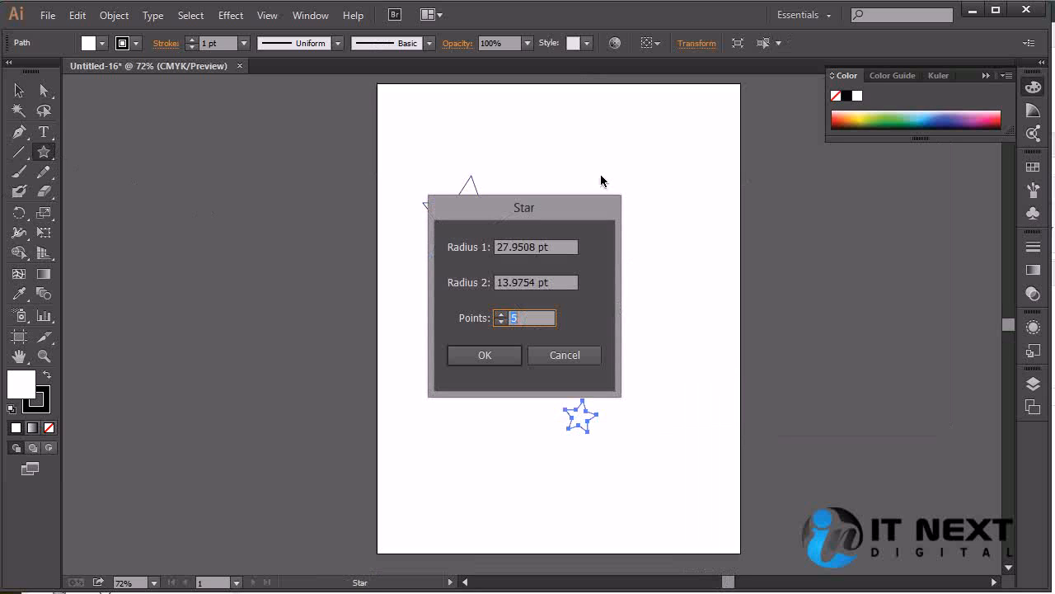
click(584, 361)
- Select the largest star with the Selection tool
drag(605, 306, 582, 338)
key(ctrl+equal)
key(ctrl+equal)
key(ctrl+equal)
key(ctrl+equal)
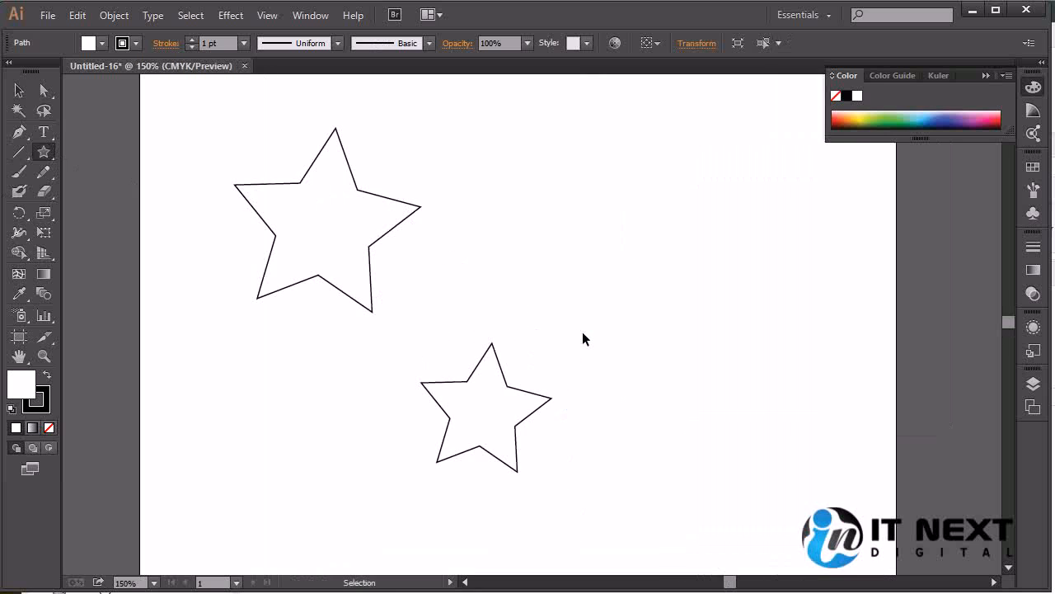
drag(410, 353, 679, 520)
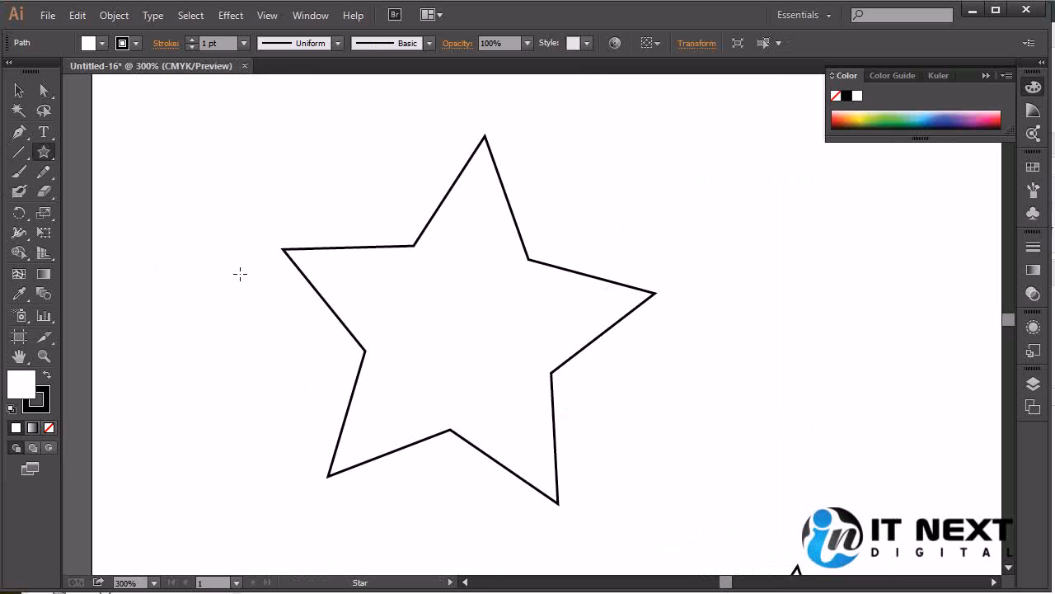
click(18, 89)
click(569, 353)
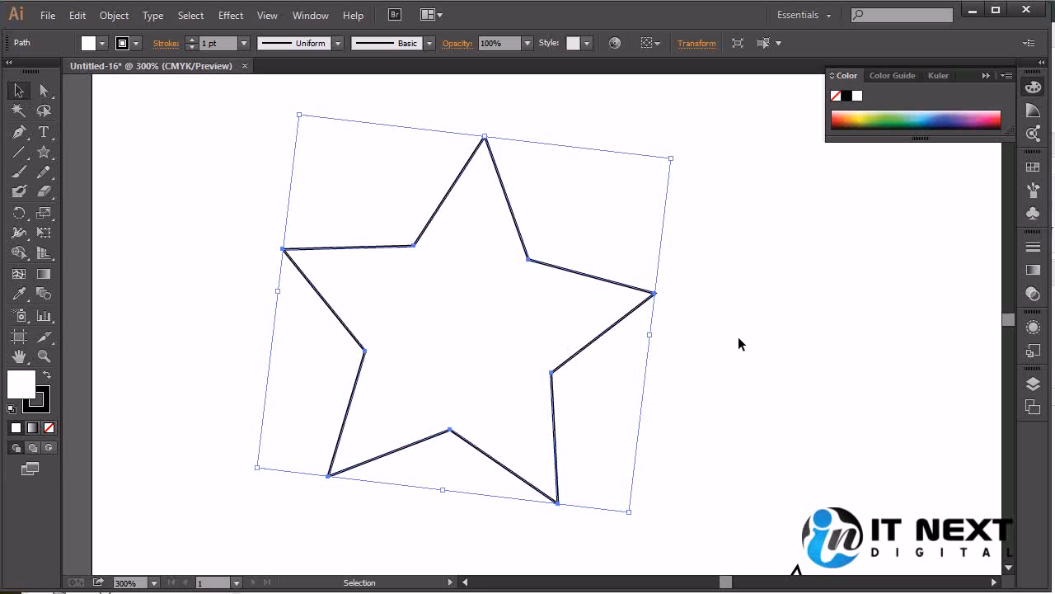
- Examine the large star's outline and anchor points at several magnifications with the Direct Selection and Zoom tools
key(a)
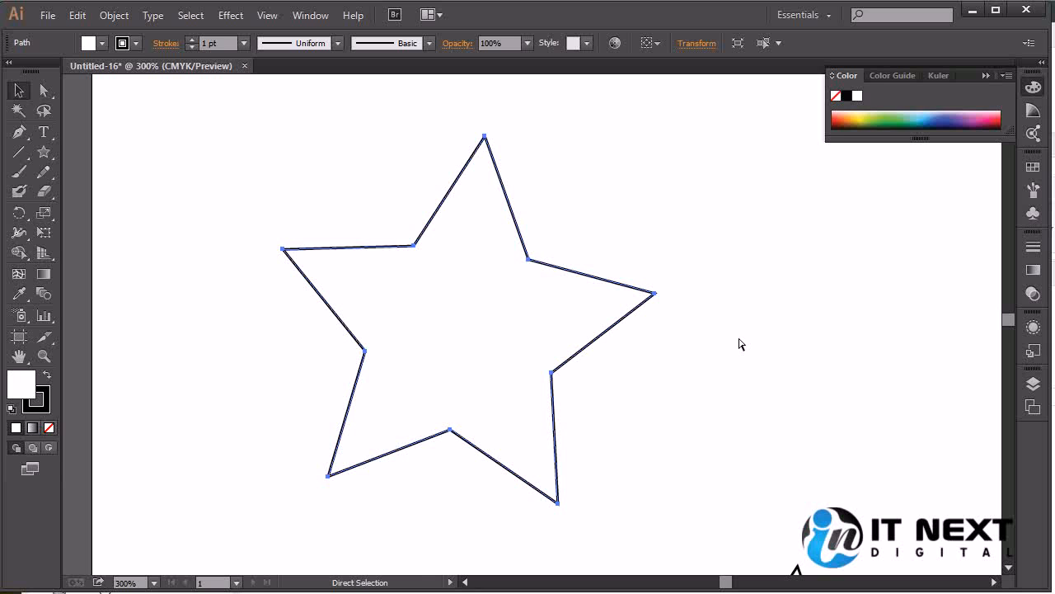
key(ctrl+equal)
key(ctrl+minus)
key(ctrl+minus)
key(ctrl+minus)
key(ctrl+minus)
key(ctrl+minus)
key(ctrl+equal)
key(ctrl+equal)
key(ctrl+equal)
key(ctrl+equal)
key(ctrl+equal)
key(ctrl+minus)
key(ctrl+minus)
key(ctrl+minus)
key(ctrl+minus)
key(v)
key(z)
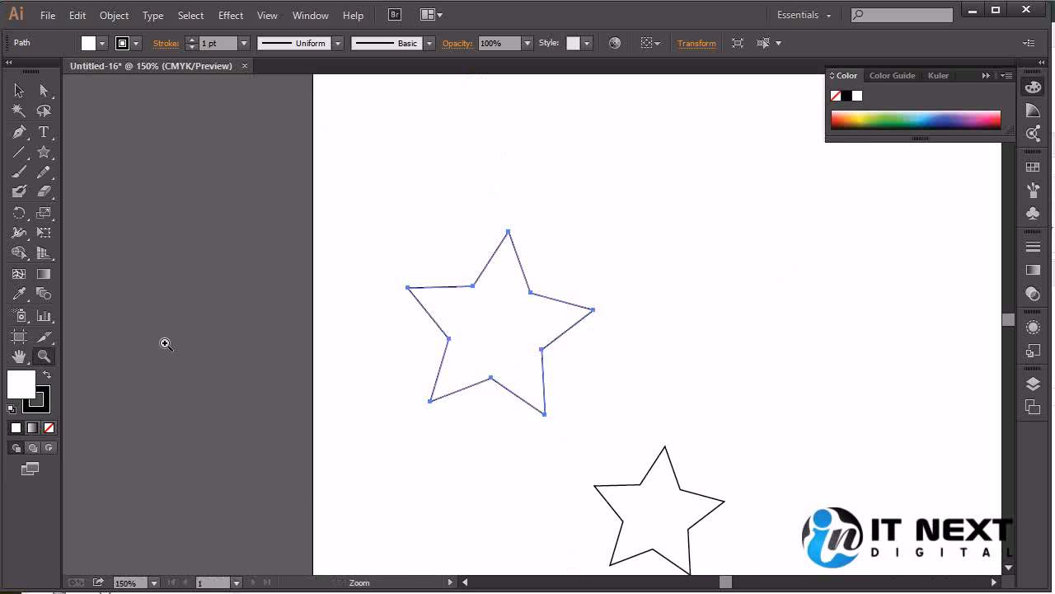
- Inspect the large star's lower-right tip close up with the Zoom tool, up to 1600% magnification
drag(473, 320, 612, 450)
drag(471, 380, 587, 480)
key(ctrl+minus)
key(ctrl+minus)
key(ctrl+minus)
key(ctrl+minus)
key(ctrl+minus)
key(ctrl+minus)
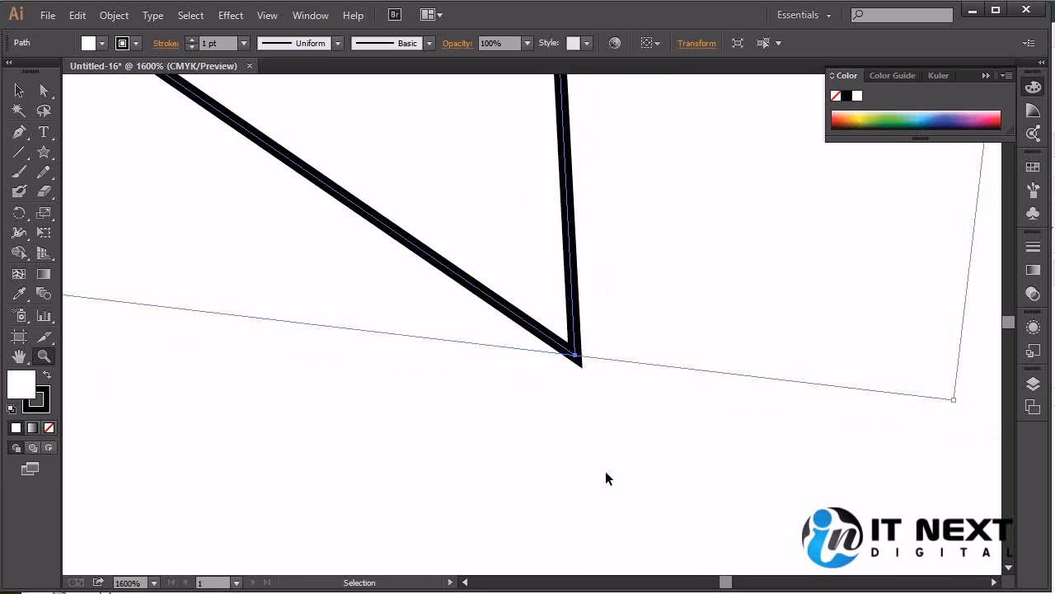
- Pan over the large star and examine its arms at different magnifications around 400% and 600%
key(space)
drag(441, 241, 473, 429)
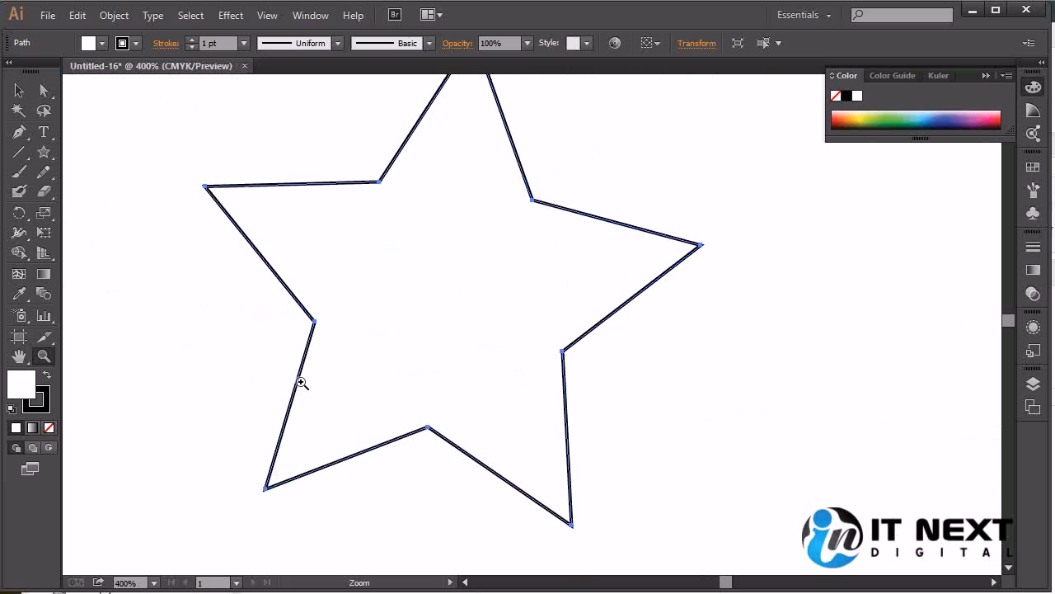
drag(443, 358, 481, 365)
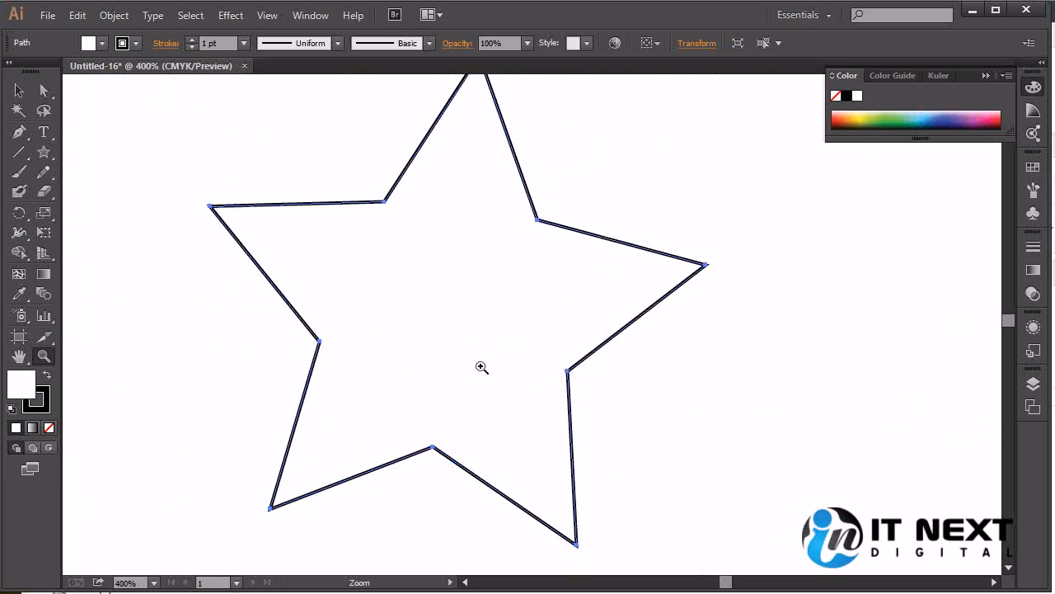
key(space)
drag(478, 365, 339, 417)
key(ctrl+plus)
key(ctrl+plus)
key(ctrl+plus)
key(ctrl+minus)
key(ctrl+minus)
key(ctrl+minus)
key(ctrl+minus)
key(ctrl+plus)
key(ctrl+plus)
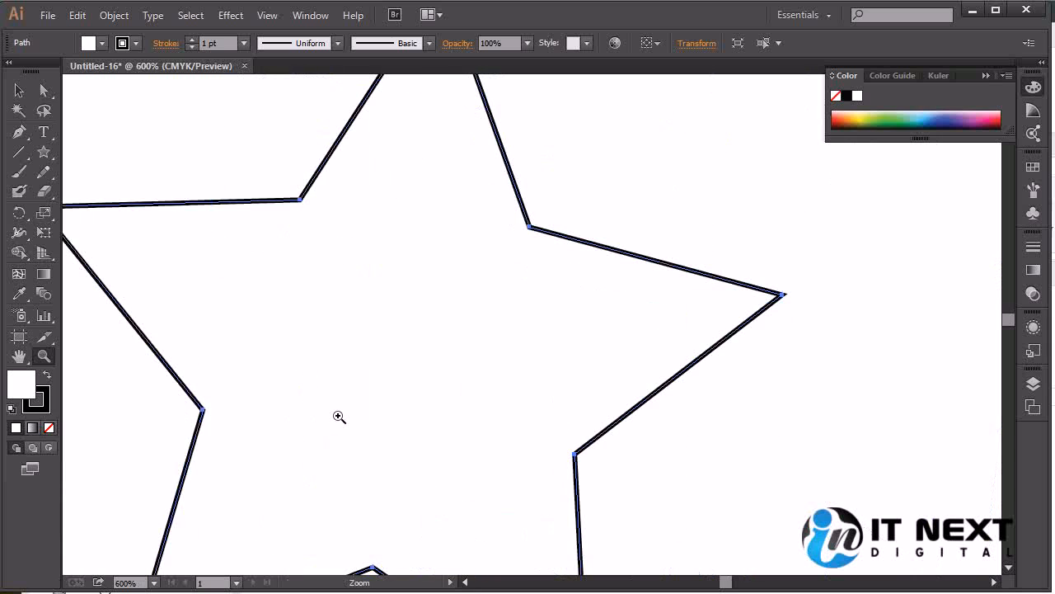
key(k)
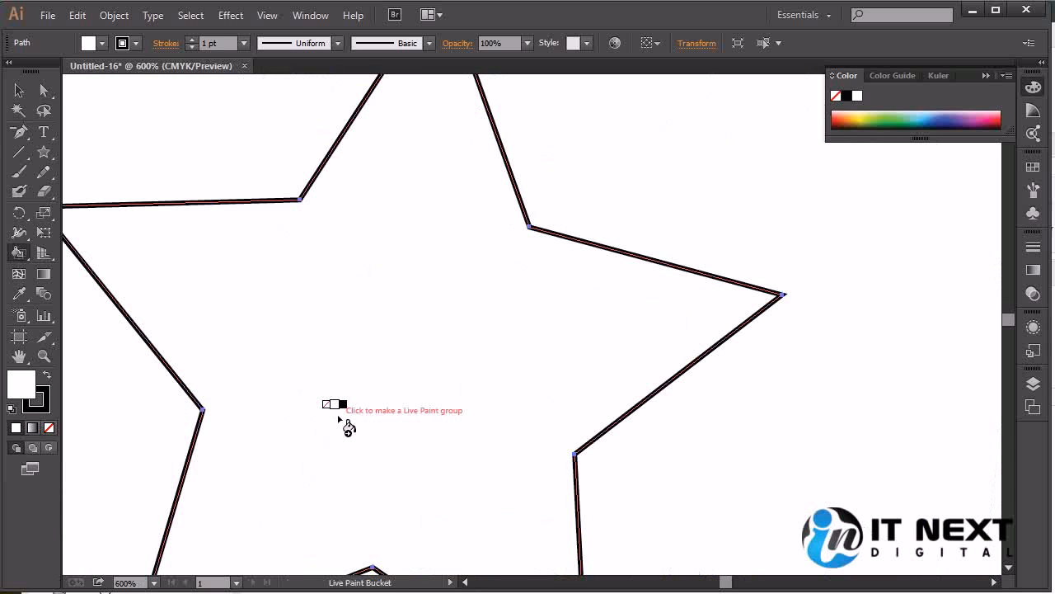
click(18, 252)
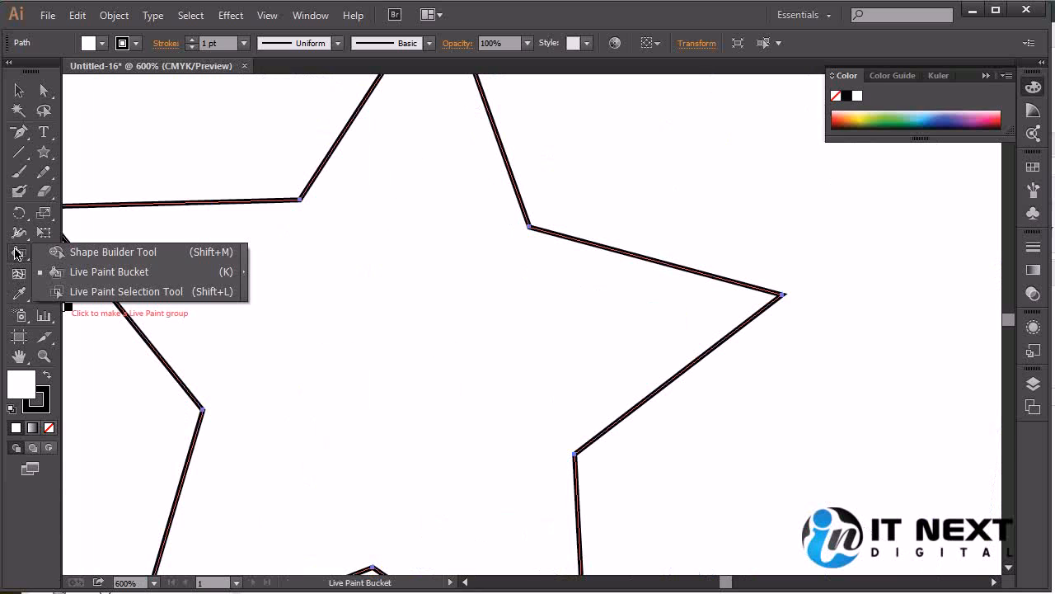
click(66, 252)
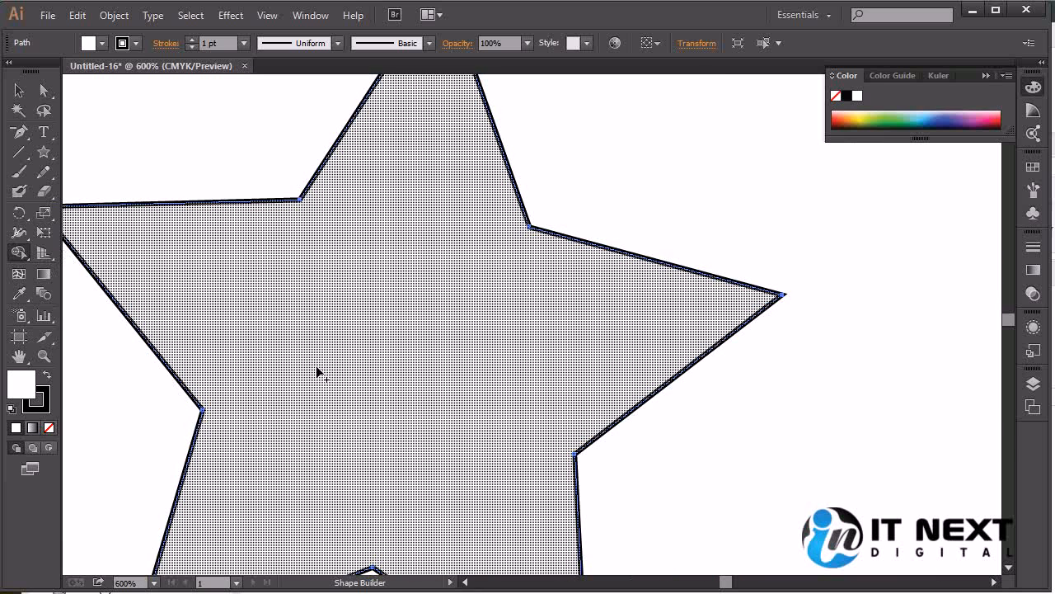
key(ctrl+z)
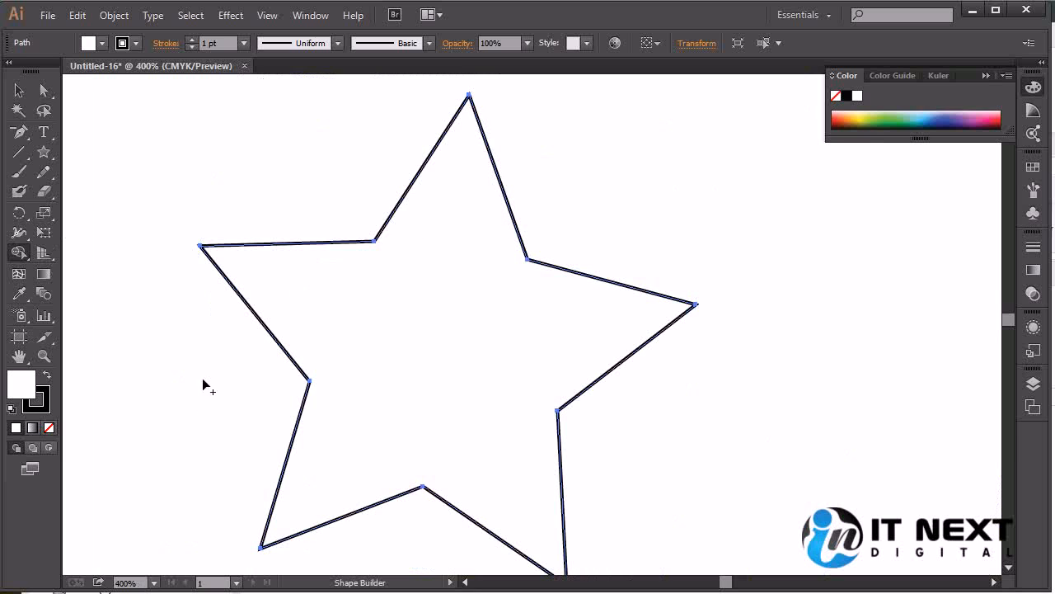
- Deselect the star and paint a wavy vertical stroke to its right with the Paintbrush and the 5 pt. Round brush
click(19, 91)
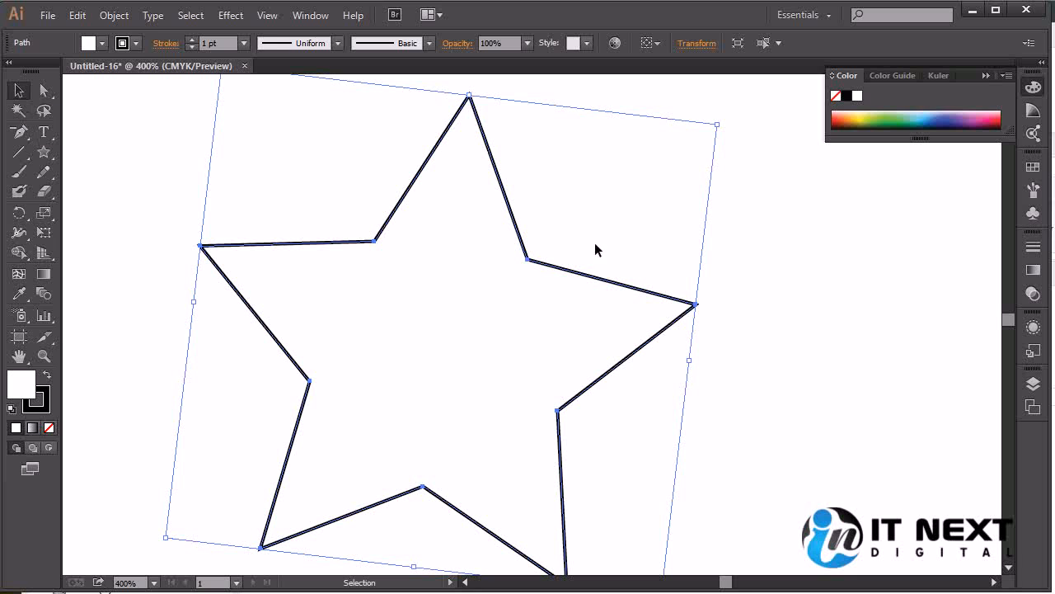
click(806, 277)
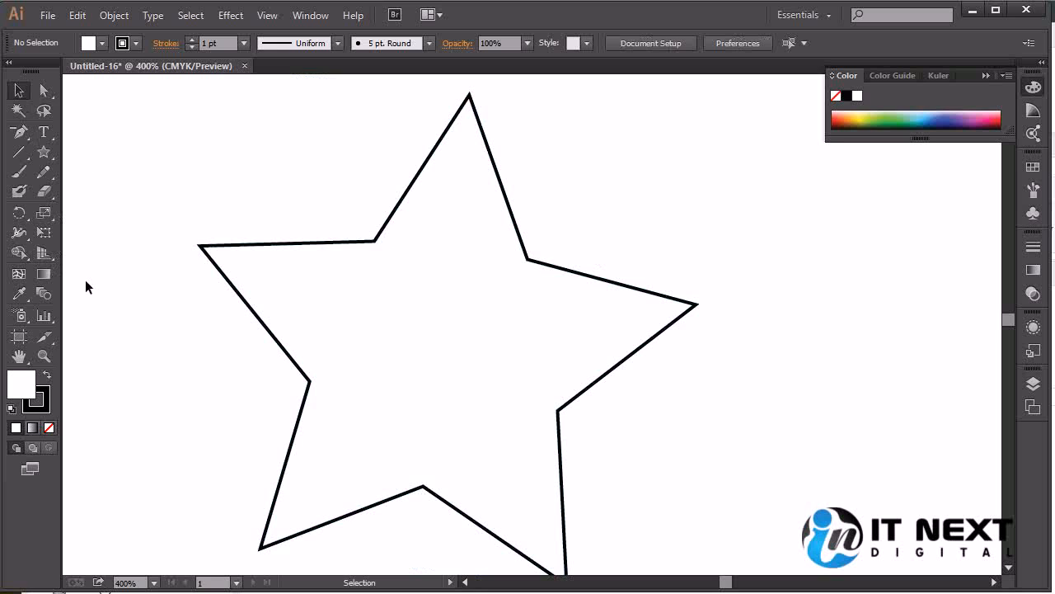
click(19, 171)
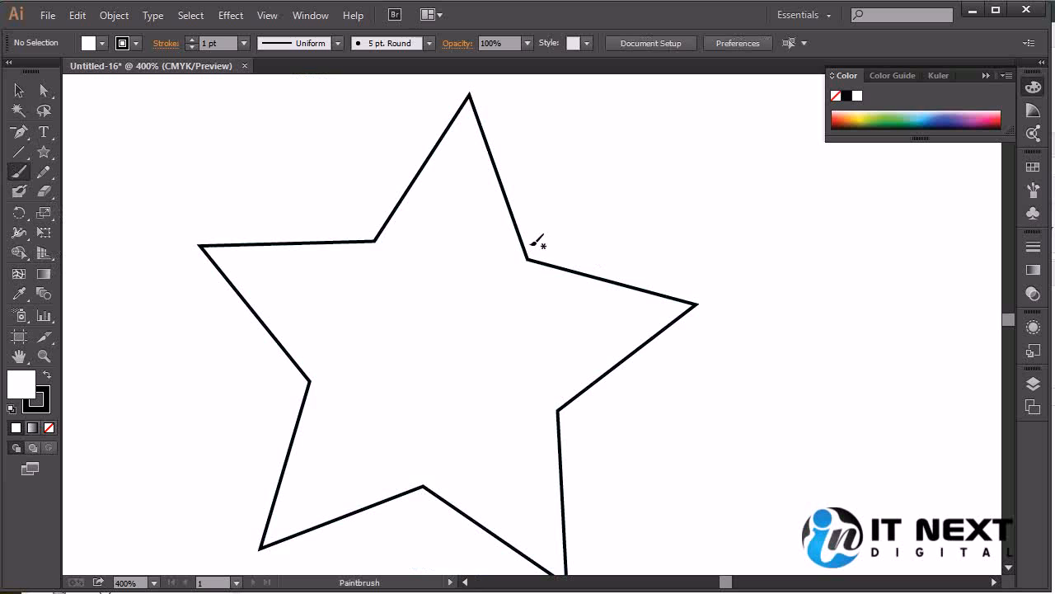
mouse_move(754, 186)
mouse_down()
mouse_move(827, 291)
mouse_move(794, 475)
mouse_up()
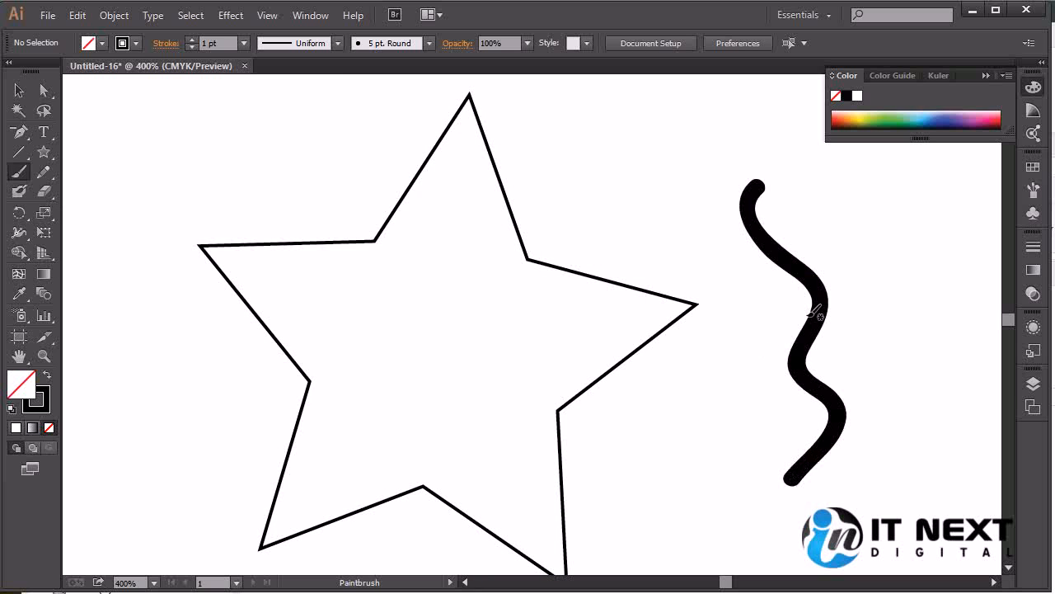
- Move the wavy brush stroke slightly downward, and select the large star
key(v)
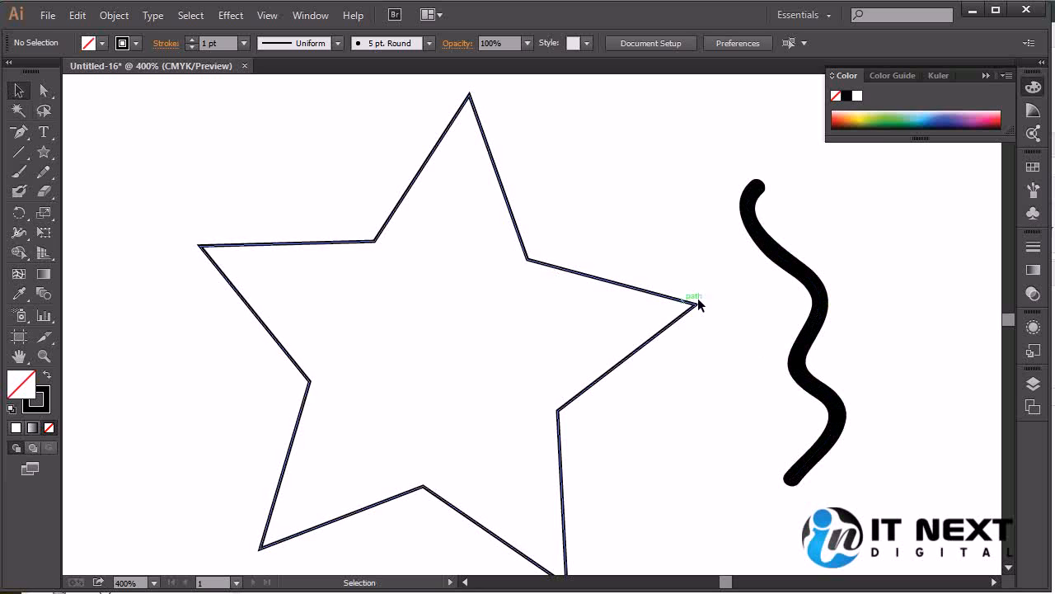
mouse_move(823, 305)
mouse_down()
mouse_move(151, 322)
mouse_move(154, 351)
mouse_move(819, 332)
mouse_up()
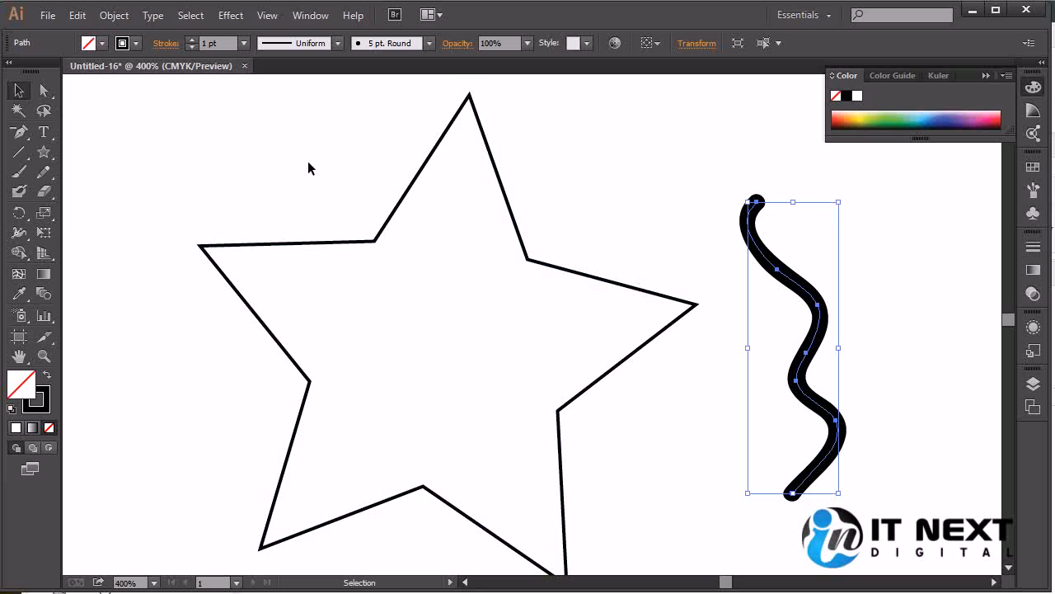
drag(321, 137, 498, 338)
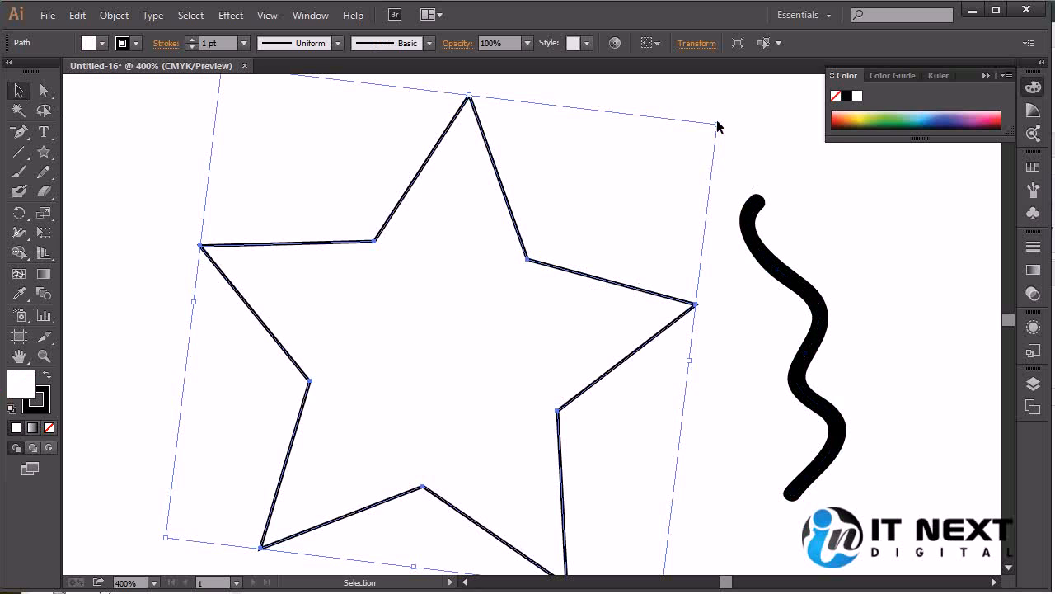
- Scale the large star down to a small one and move the wavy brush stroke to just right of it
drag(718, 124, 516, 297)
mouse_move(780, 262)
mouse_down()
mouse_move(264, 291)
mouse_move(267, 284)
mouse_up()
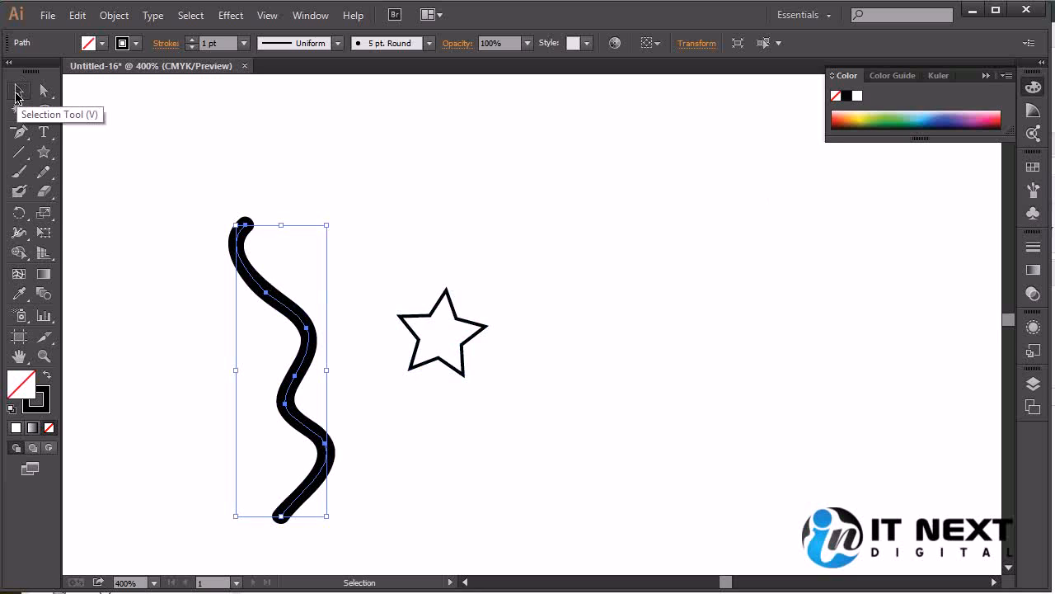
mouse_move(305, 329)
mouse_down()
mouse_move(306, 295)
mouse_move(330, 284)
mouse_up()
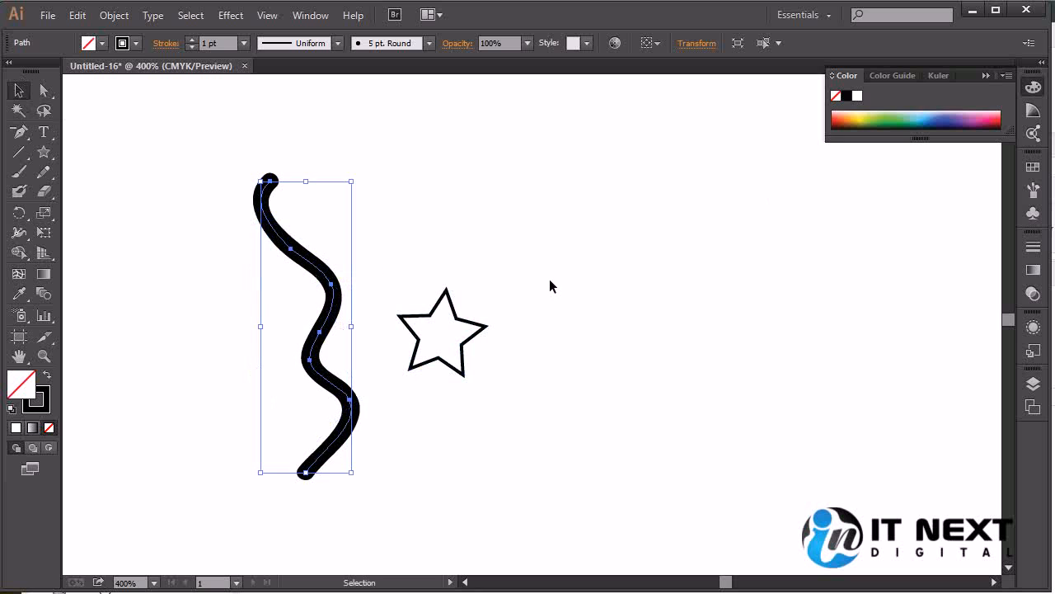
mouse_move(311, 266)
mouse_down()
mouse_move(577, 264)
mouse_move(525, 268)
mouse_up()
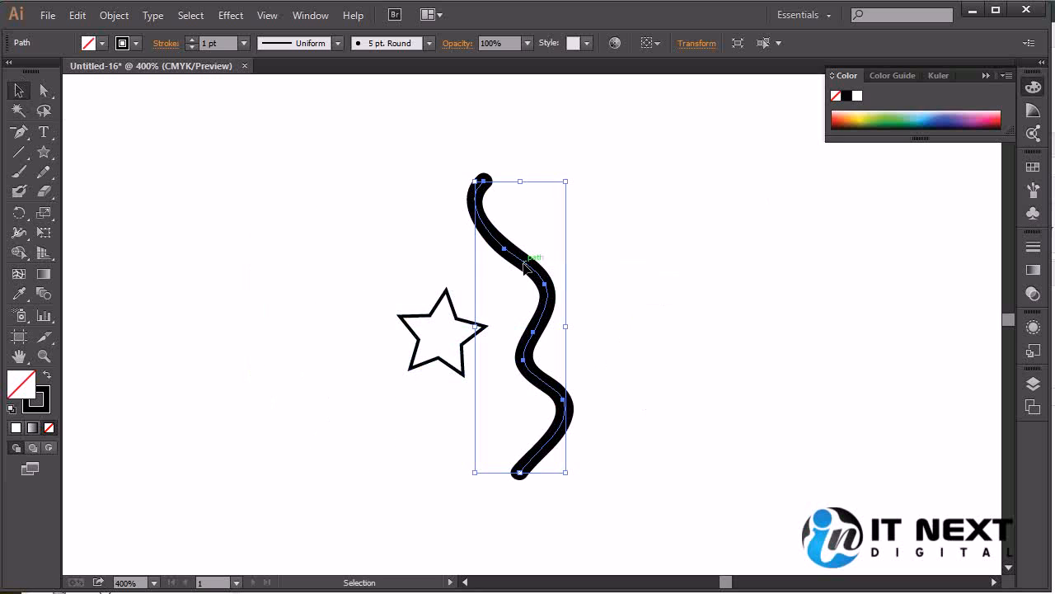
- Practise selecting the star alone and together with the wavy stroke, remove the stroke from the selection, and deselect everything
click(445, 295)
drag(687, 210, 296, 446)
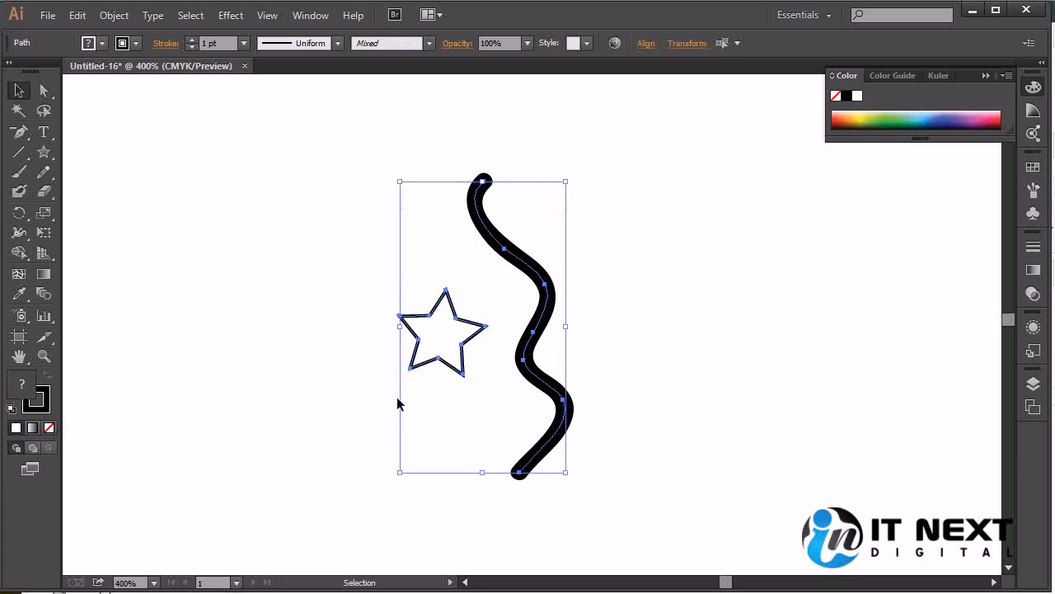
click(627, 307)
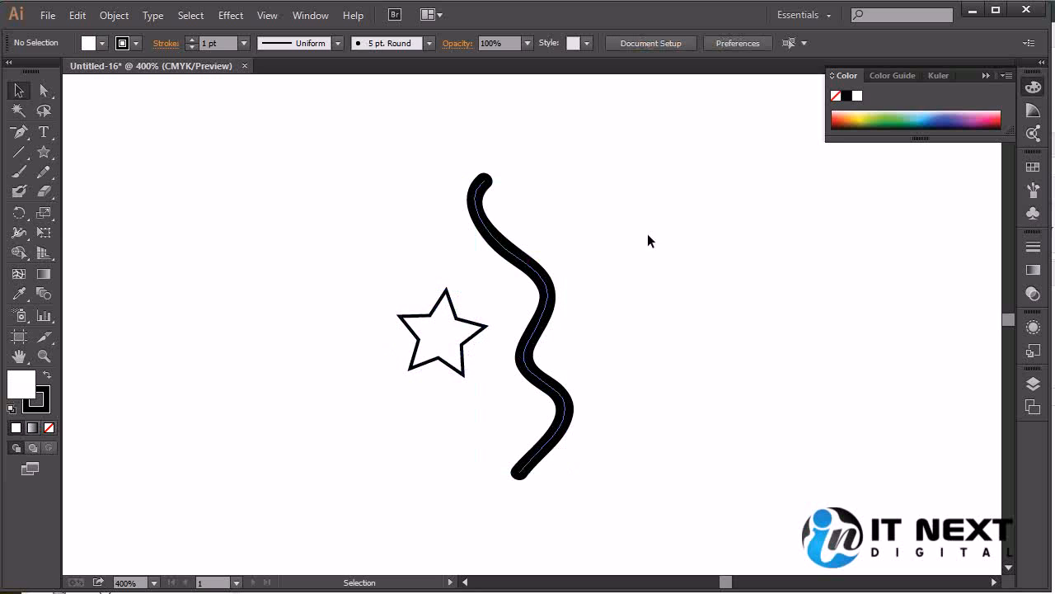
drag(678, 211, 323, 445)
shift+click(540, 370)
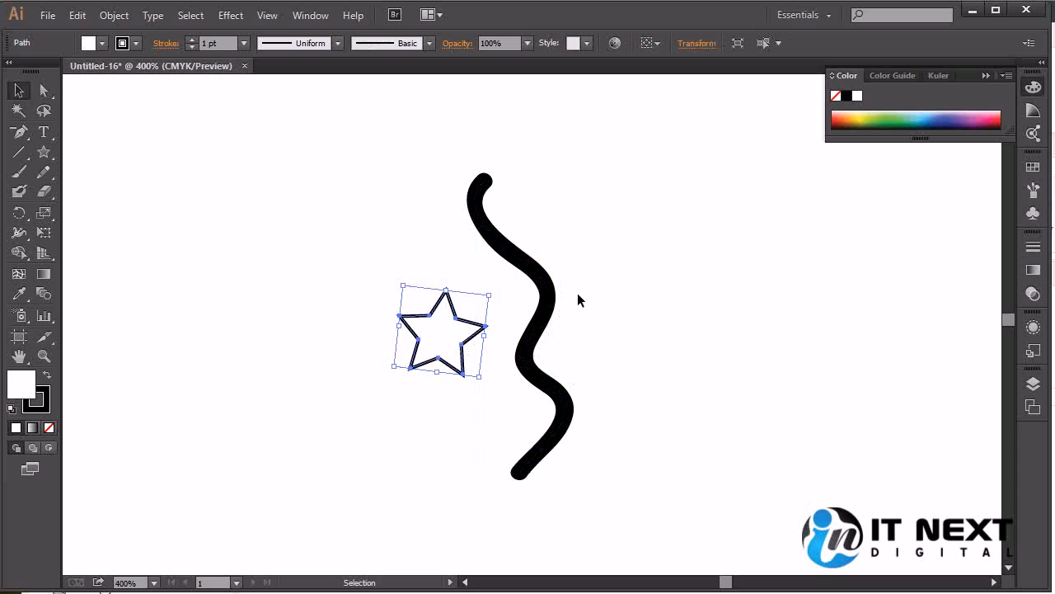
drag(661, 191, 233, 453)
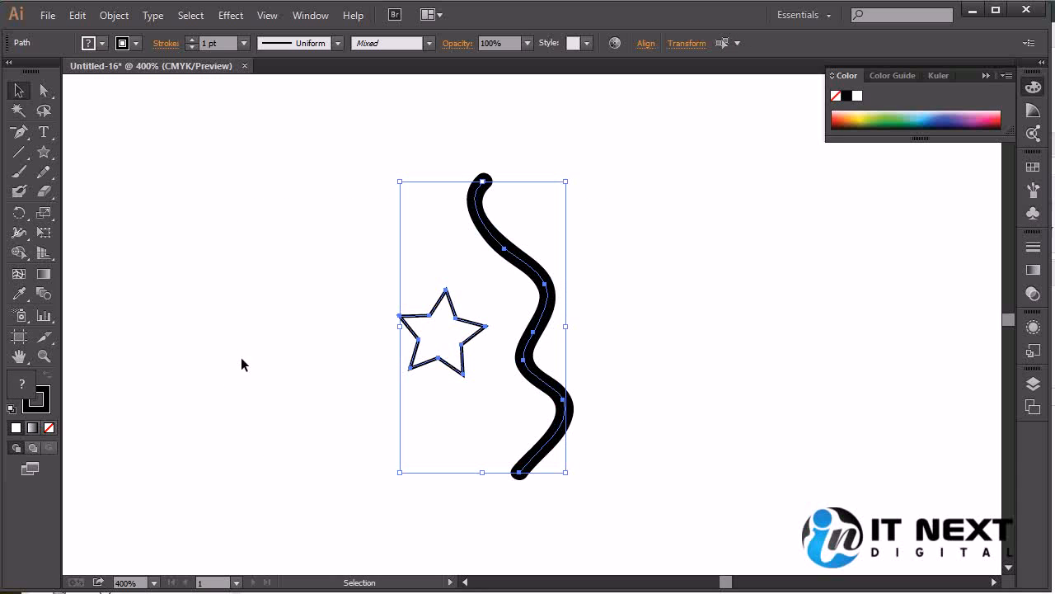
click(278, 325)
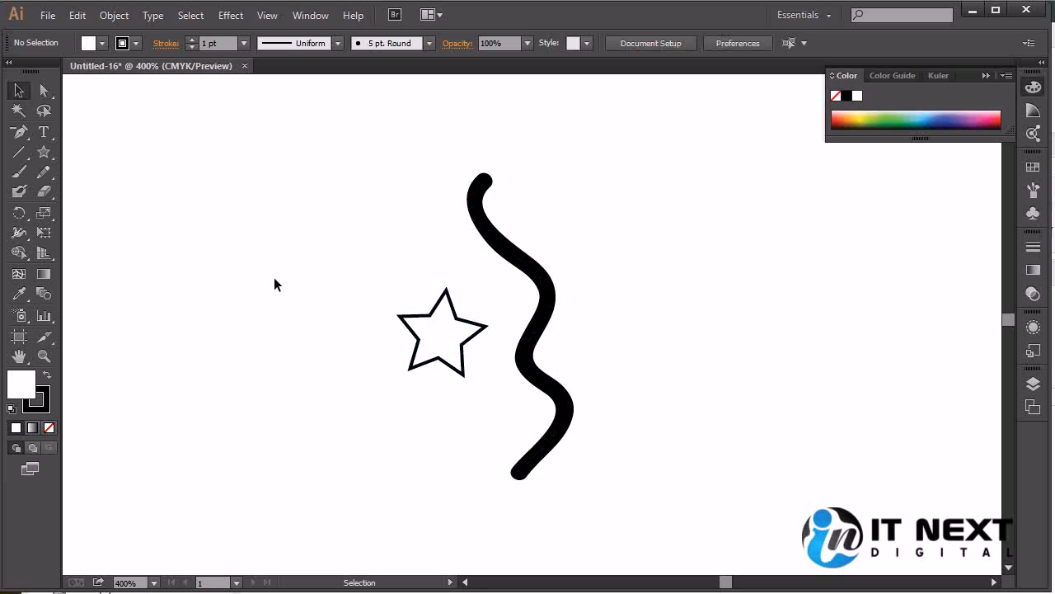
- Select a single anchor point of the star with Direct Selection, compare with selecting both whole objects, and clear the selection
click(45, 92)
key(a)
click(457, 319)
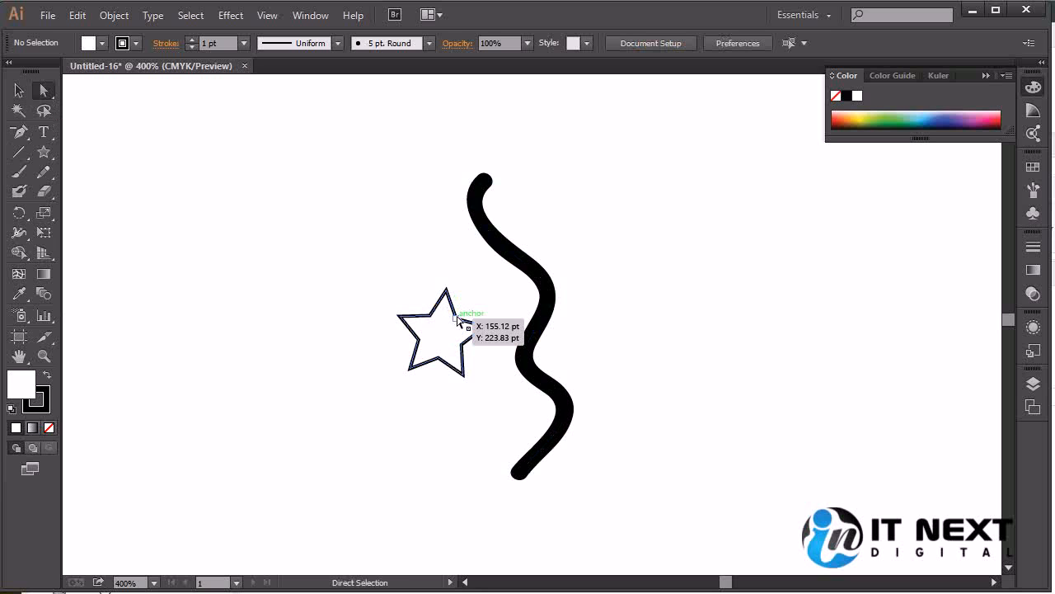
click(19, 90)
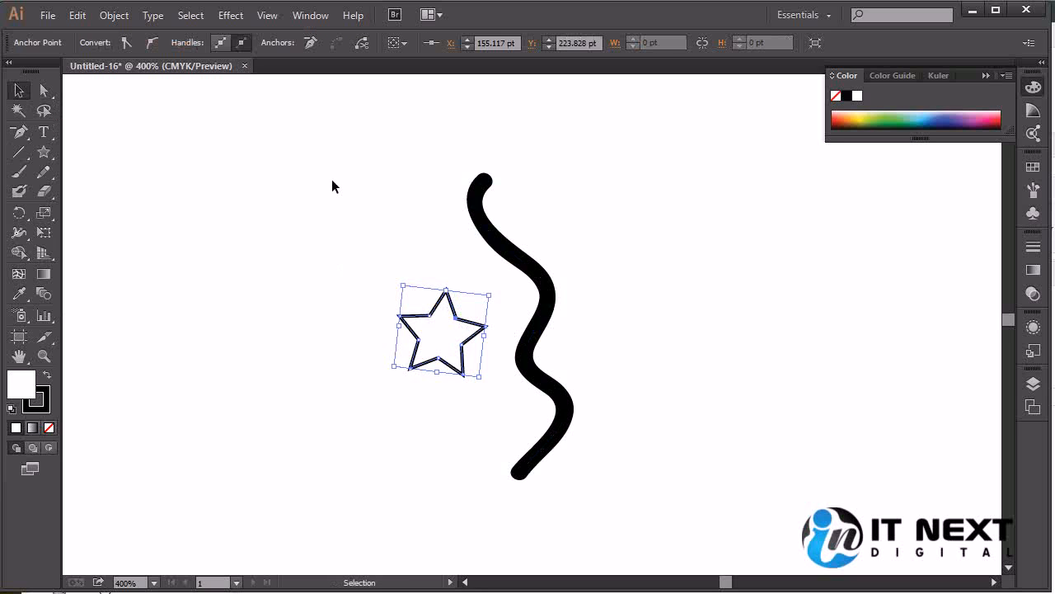
drag(636, 198, 239, 498)
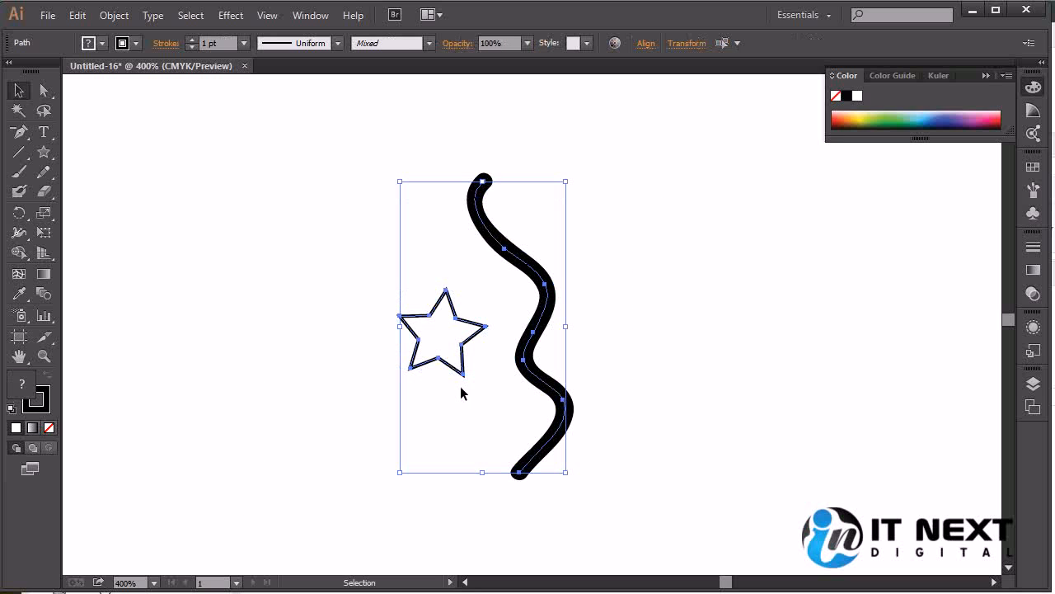
click(281, 286)
- Activate the Direct Selection, Magic Wand, Pen, Blob Brush, Paintbrush, Eyedropper and Blend tools to compare them, ending with the Selection tool
click(44, 91)
click(19, 90)
click(44, 90)
click(19, 90)
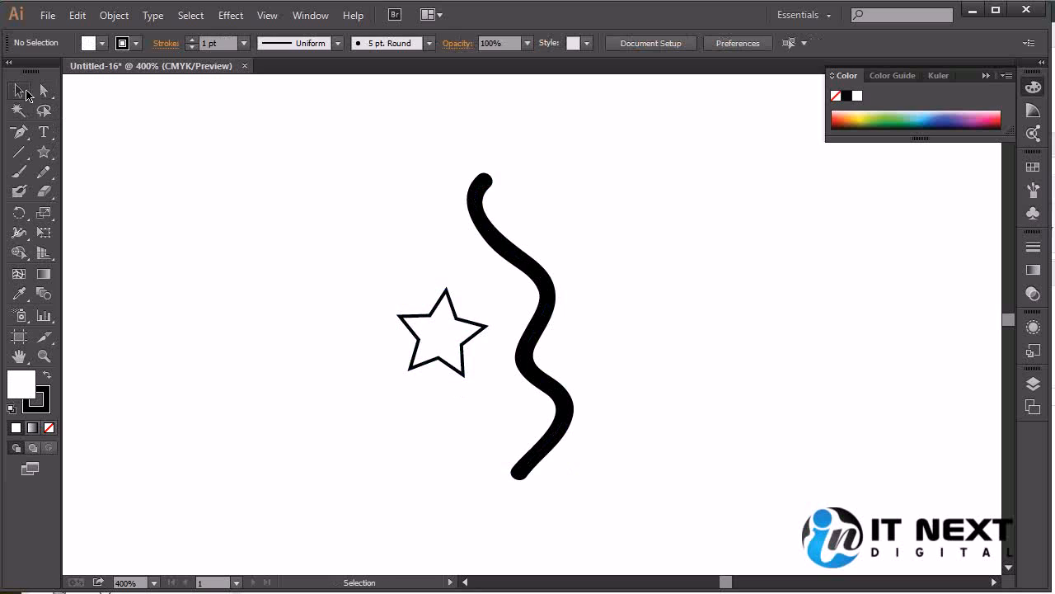
click(18, 112)
click(19, 132)
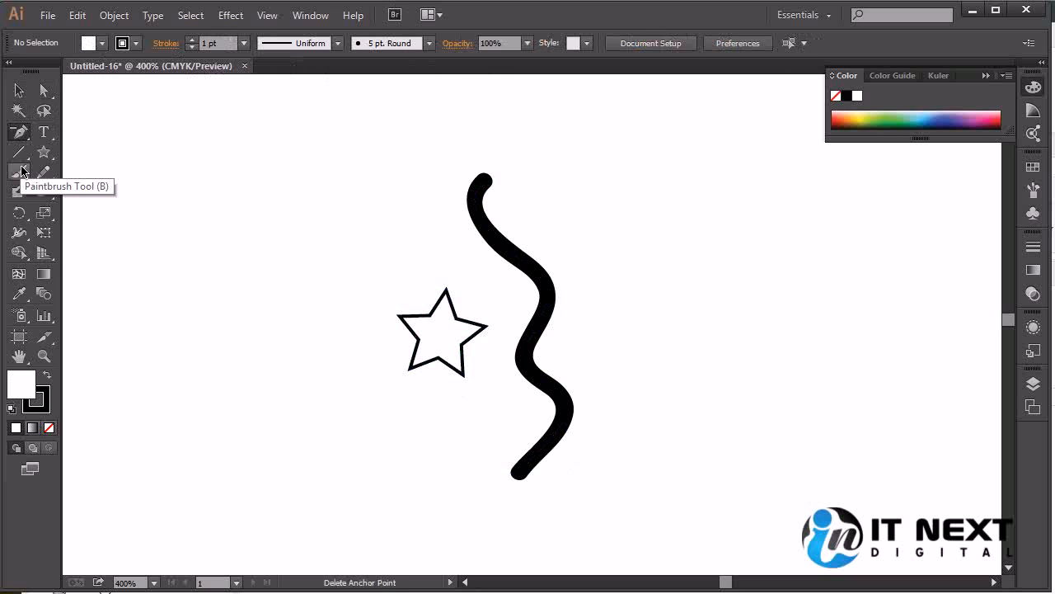
click(19, 191)
click(19, 172)
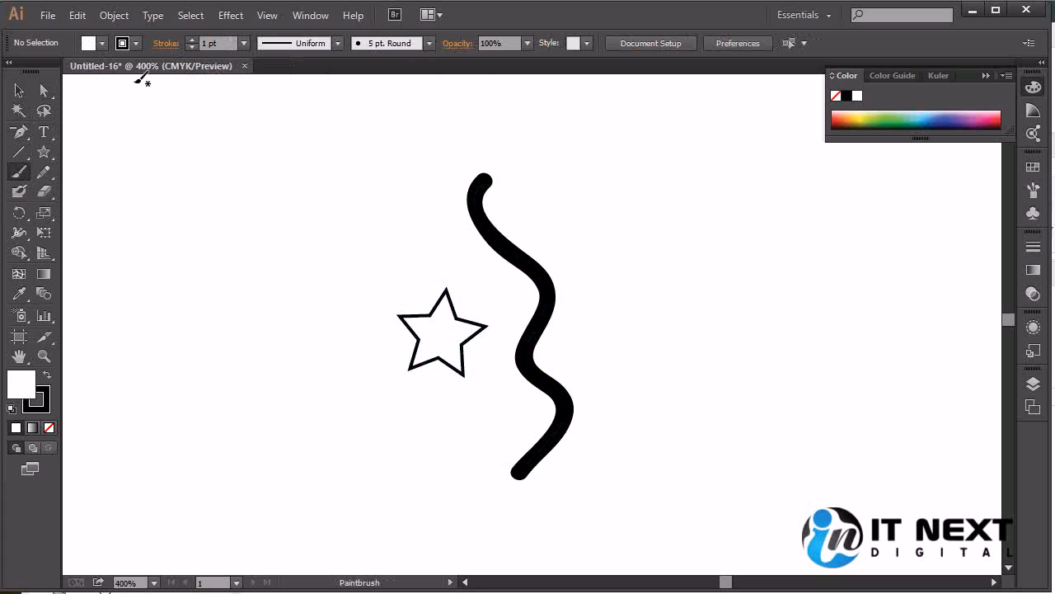
click(19, 293)
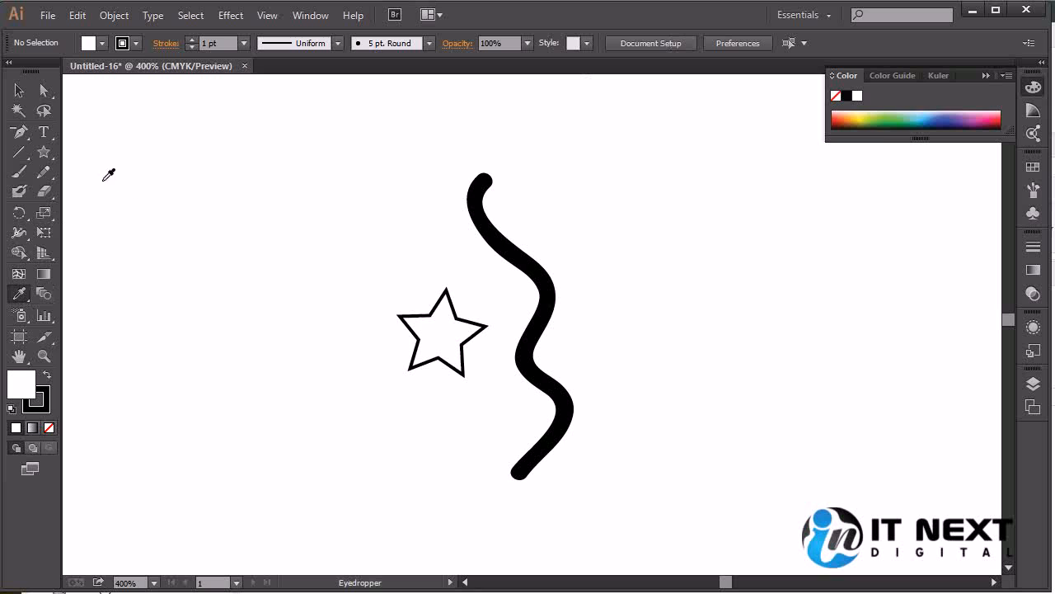
click(19, 90)
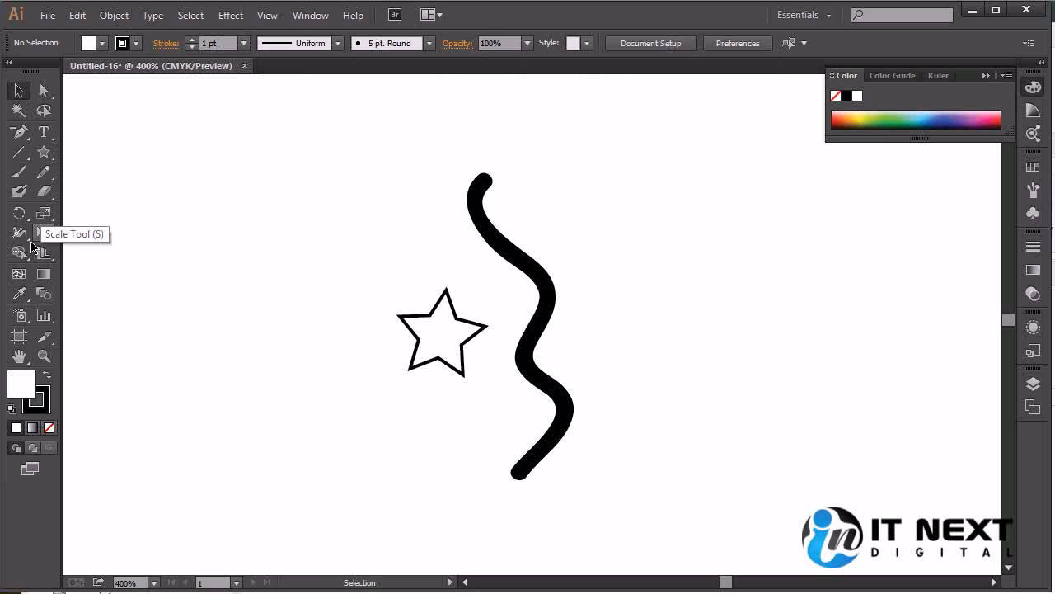
click(43, 295)
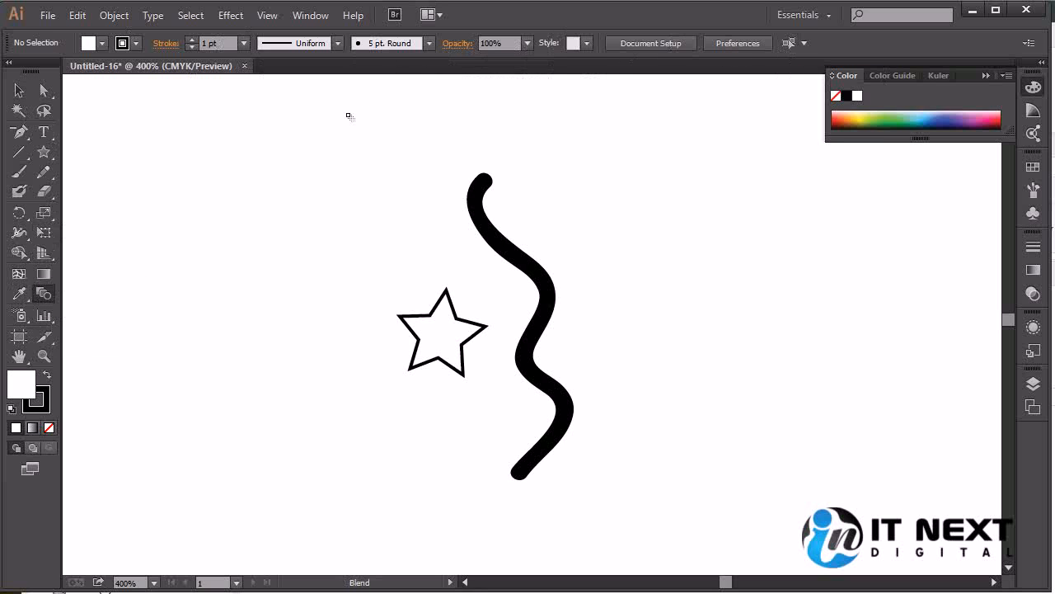
click(20, 93)
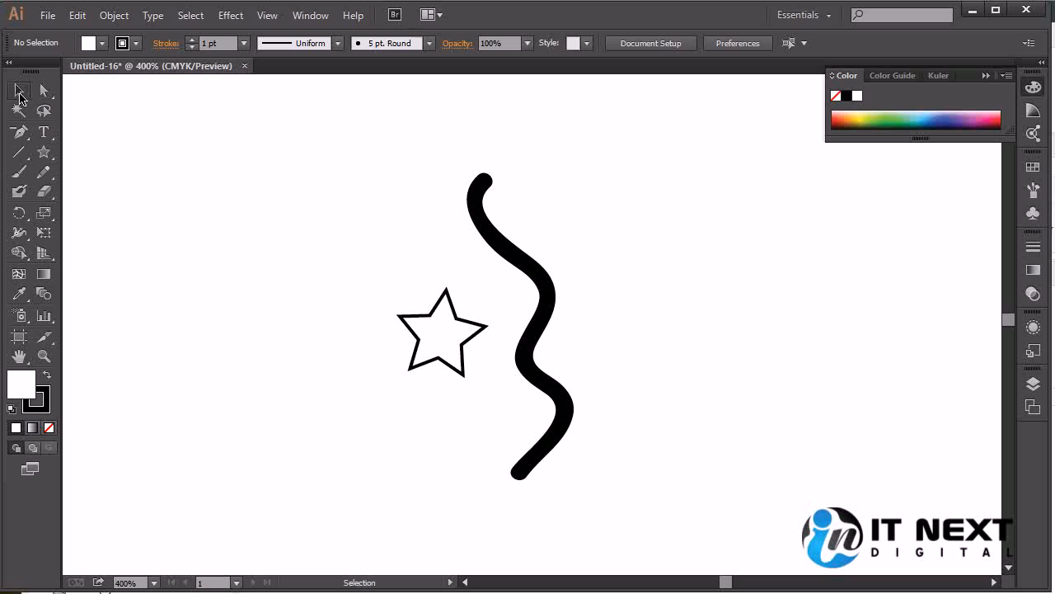
- Paint a wavy vertical stroke left of the star with the 5 pt. Round brush and undo it
click(18, 174)
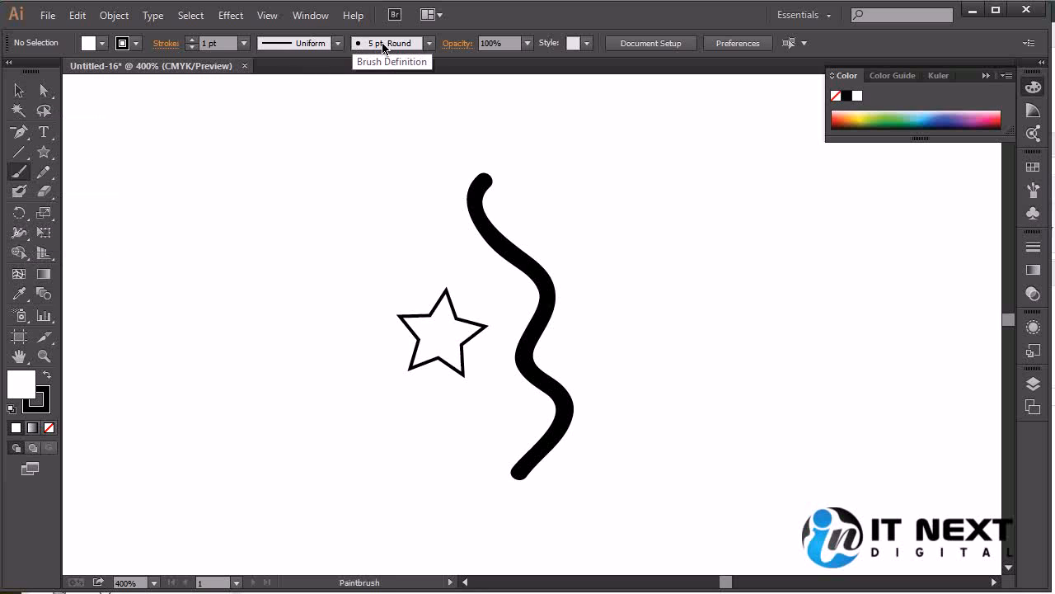
mouse_move(265, 154)
mouse_down()
mouse_move(232, 231)
mouse_move(256, 361)
mouse_move(248, 427)
mouse_up()
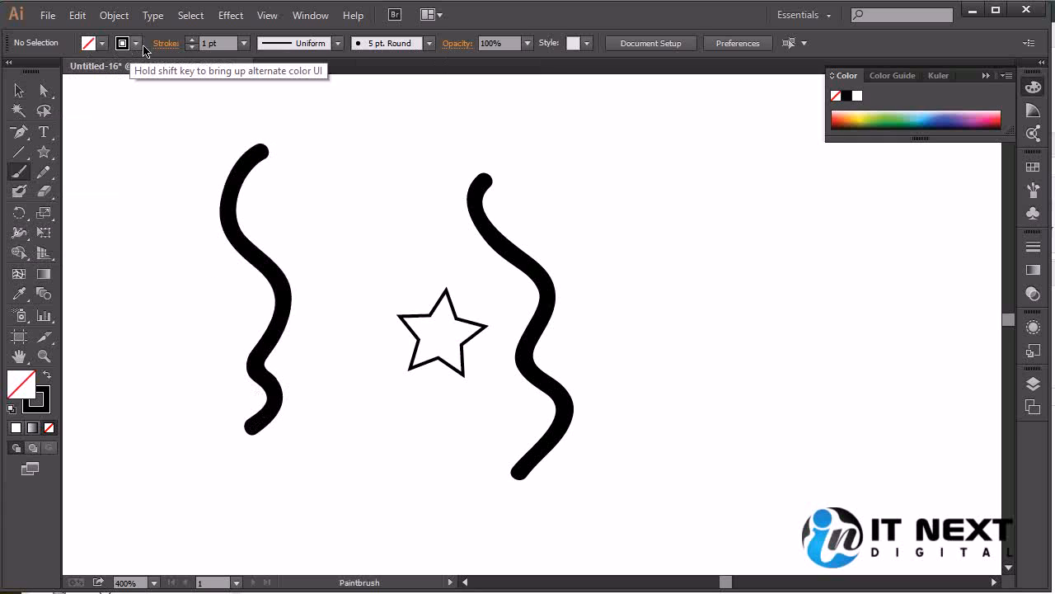
key(ctrl+z)
click(20, 92)
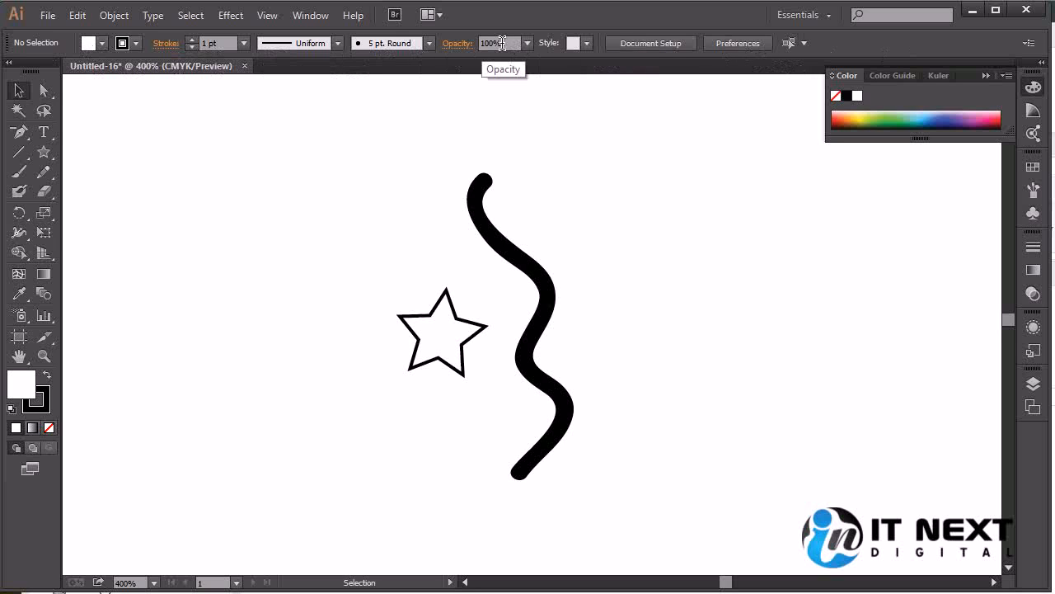
click(588, 44)
click(588, 43)
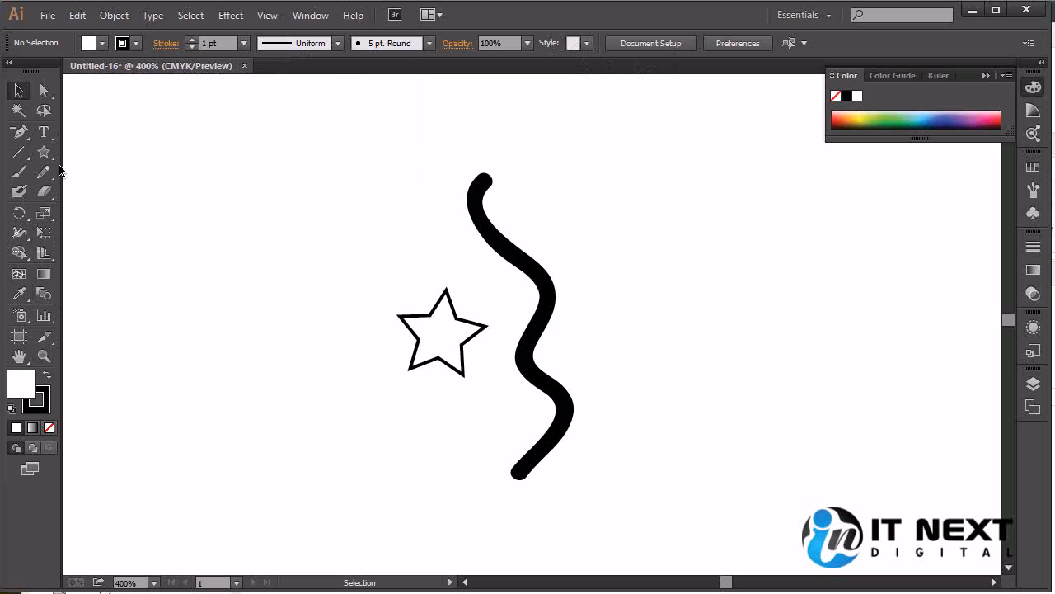
- Draw a larger five-pointed star above and to the left of the small star
click(43, 152)
drag(152, 198, 229, 283)
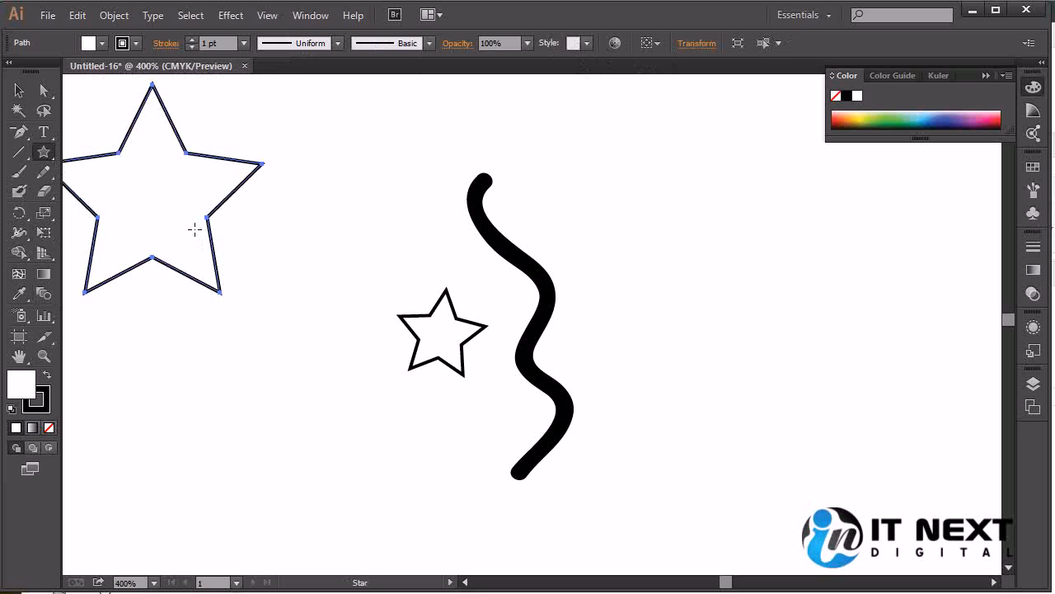
drag(152, 183, 223, 203)
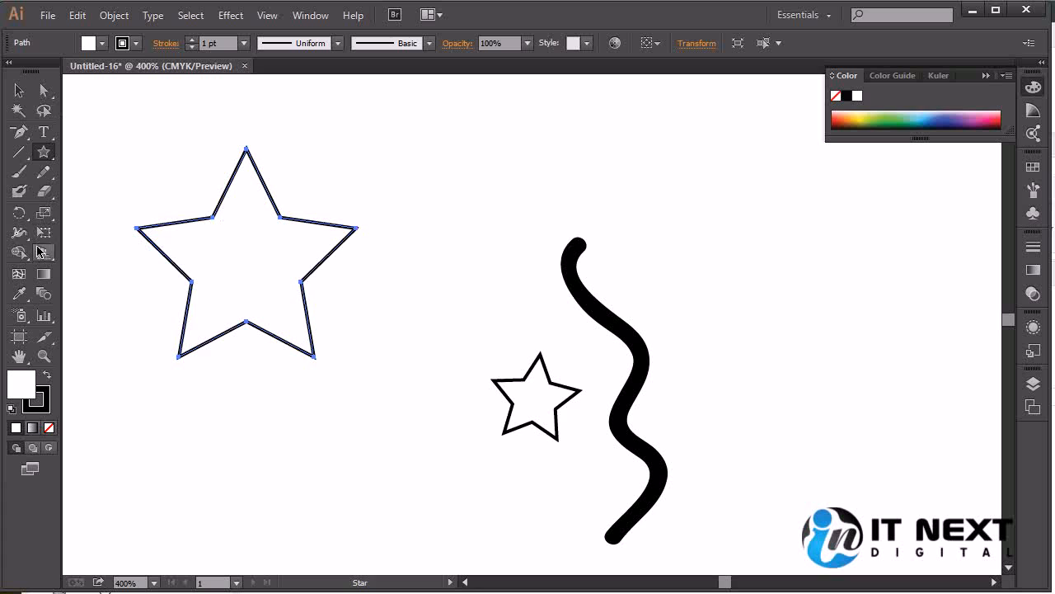
- Try a 7 pt stroke weight on the new large star and undo the change
click(19, 170)
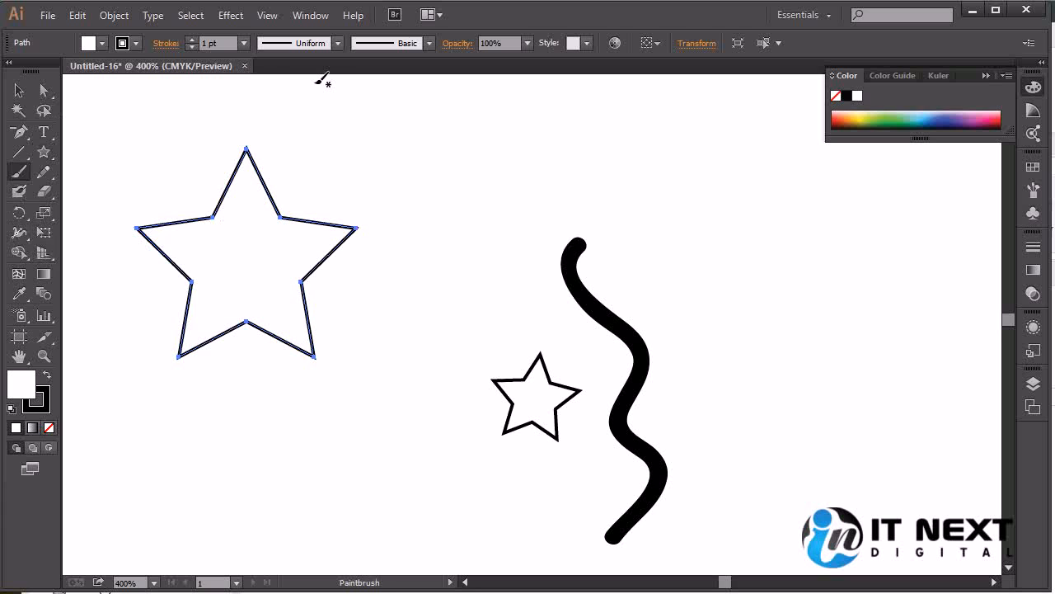
click(245, 45)
click(263, 232)
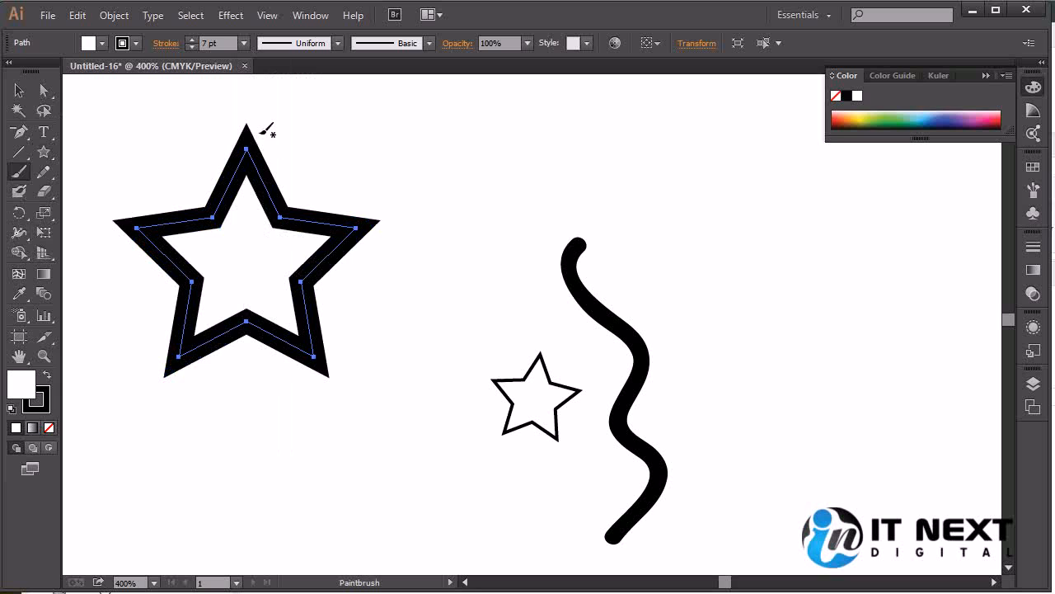
key(ctrl+z)
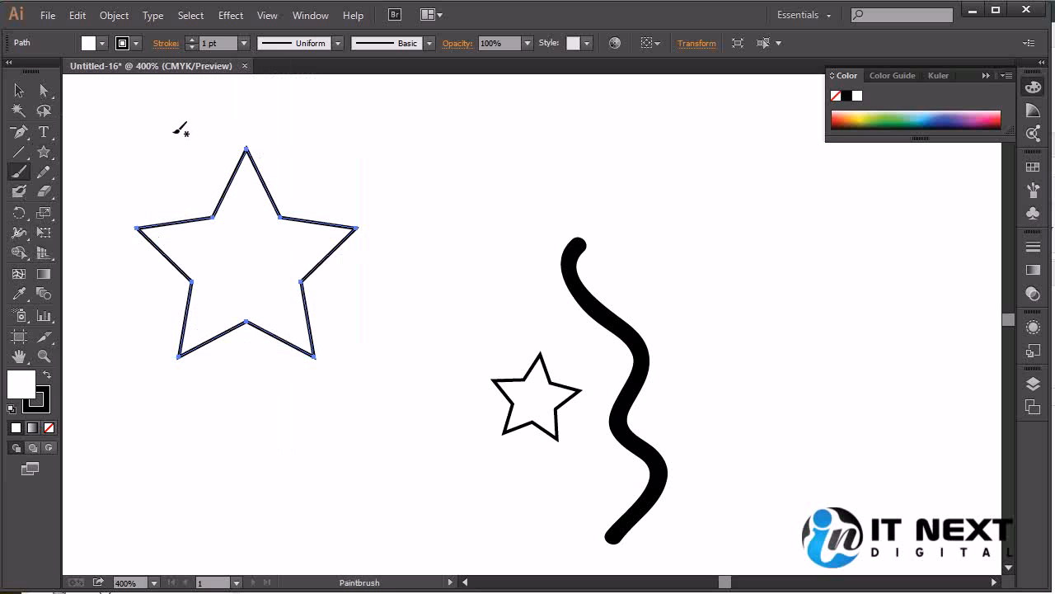
- Select the large star, the small star and the wavy brush stroke together with a selection marquee
click(19, 90)
drag(395, 165, 224, 381)
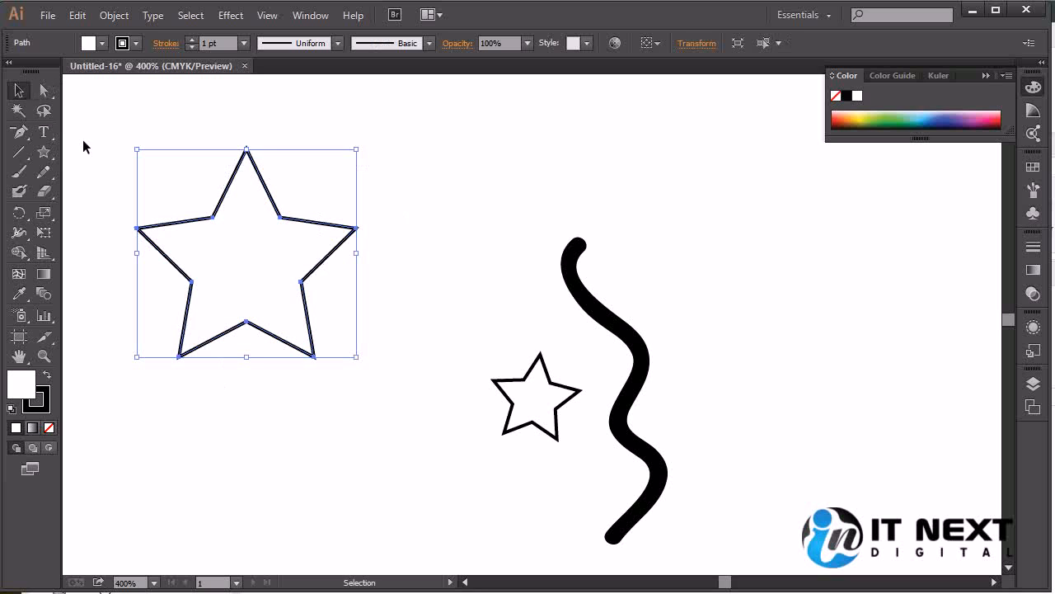
mouse_move(800, 189)
mouse_down()
mouse_move(323, 432)
mouse_move(165, 536)
mouse_up()
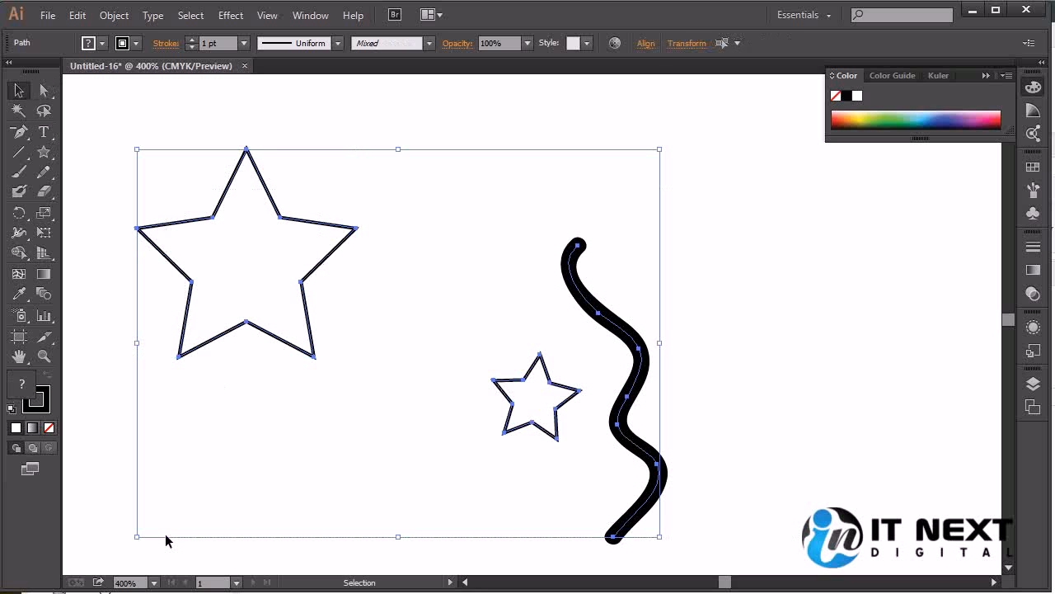